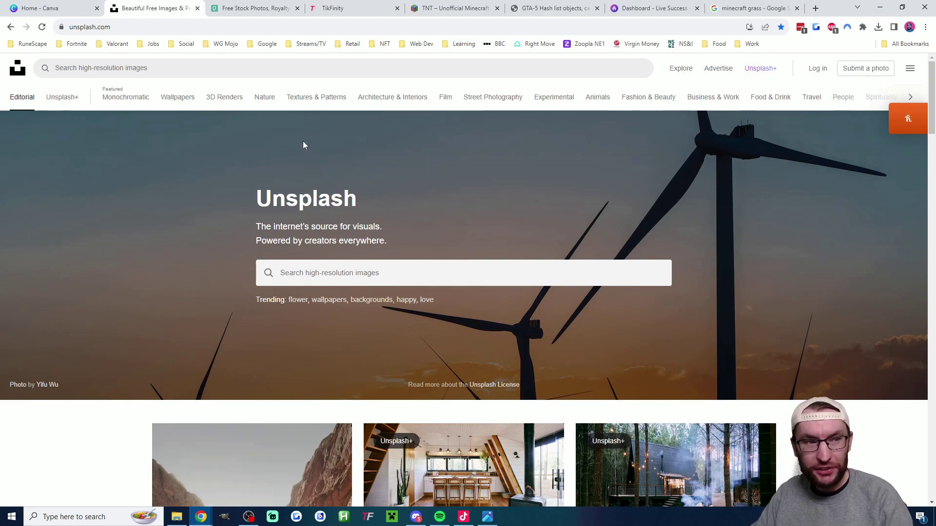
# - Search Unsplash for "gradient background" and browse the results for a suitable background image
pyautogui.click(241, 11)
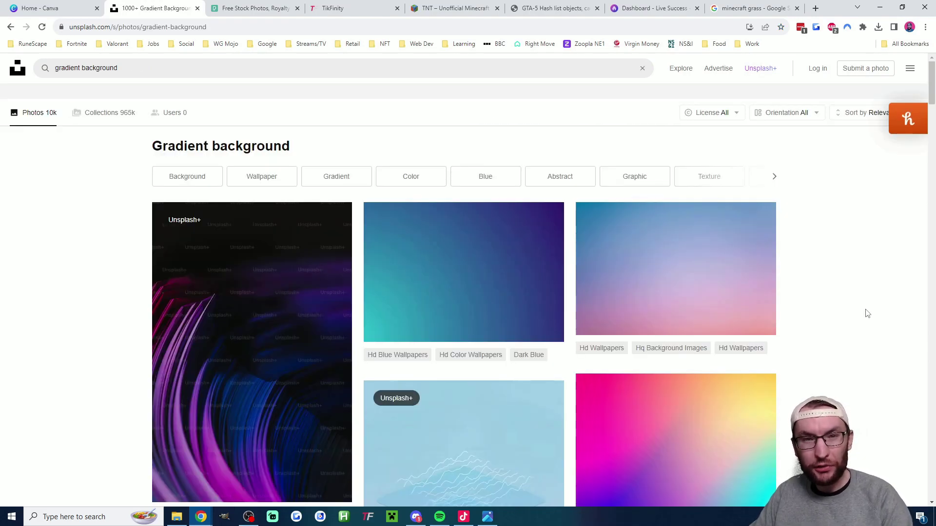
pyautogui.scroll(-15, 863, 317)
pyautogui.scroll(-15, 827, 342)
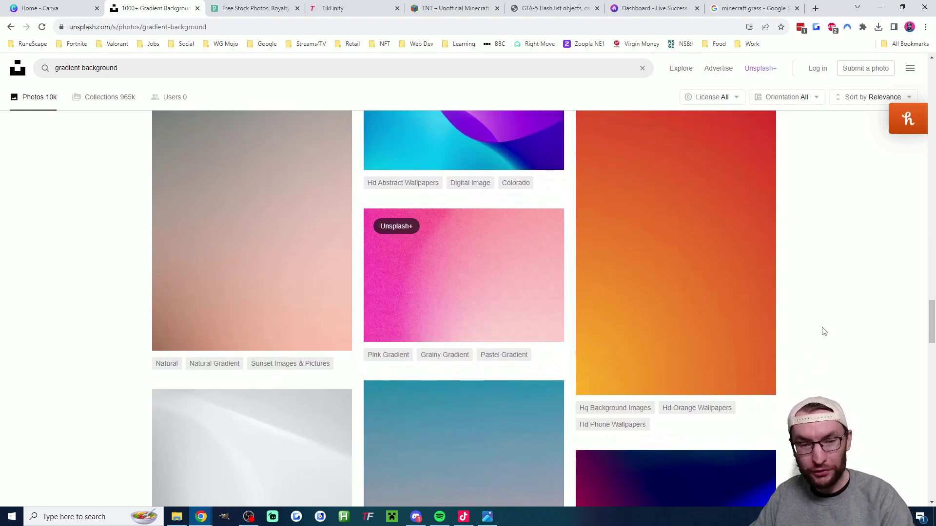
pyautogui.scroll(-15, 824, 332)
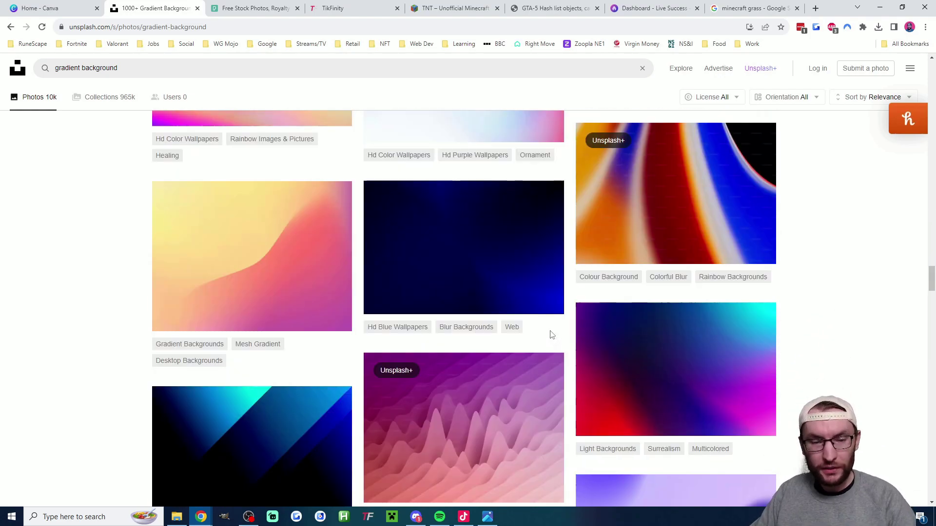
pyautogui.moveTo(544, 299)
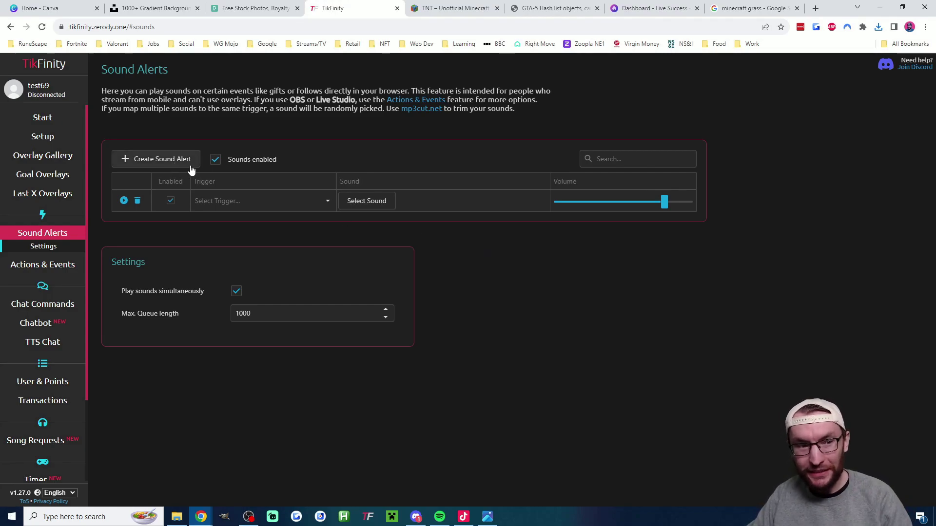
# - Browse the gift triggers of the TikFinity sound alert and open the image options for the Rose icon
pyautogui.click(232, 201)
pyautogui.scroll(-10, 232, 312)
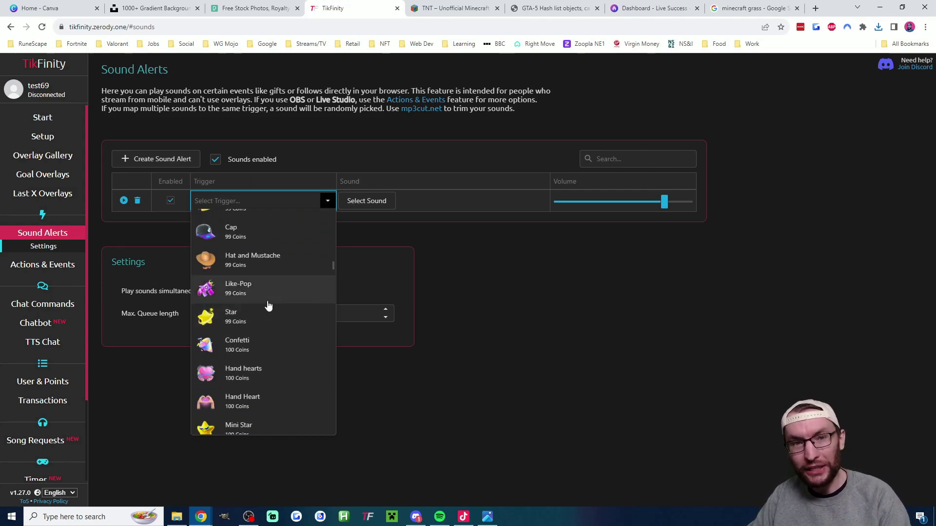
pyautogui.scroll(10, 269, 306)
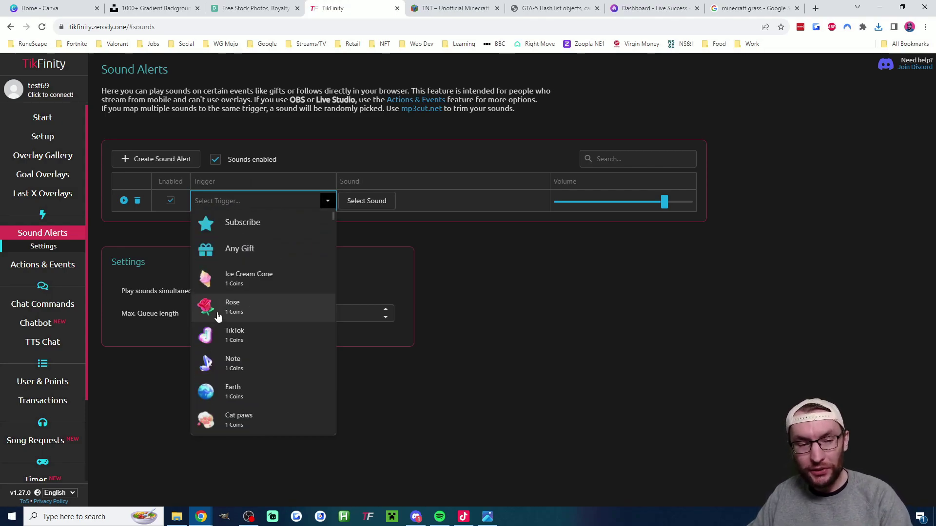
pyautogui.rightClick(204, 306)
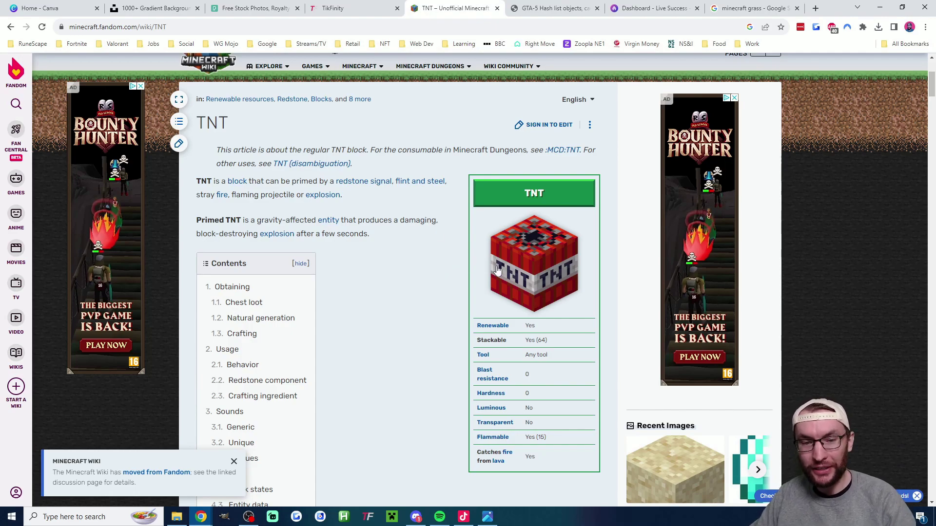
# - Open the image options for the TNT block picture on the Minecraft wiki and for the forklift picture on GTAV Hashes
pyautogui.rightClick(546, 254)
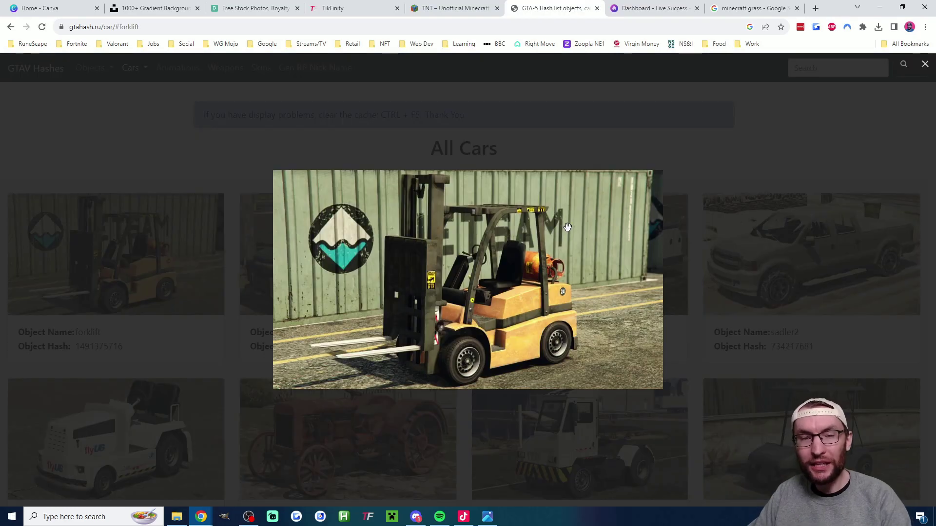
pyautogui.rightClick(567, 228)
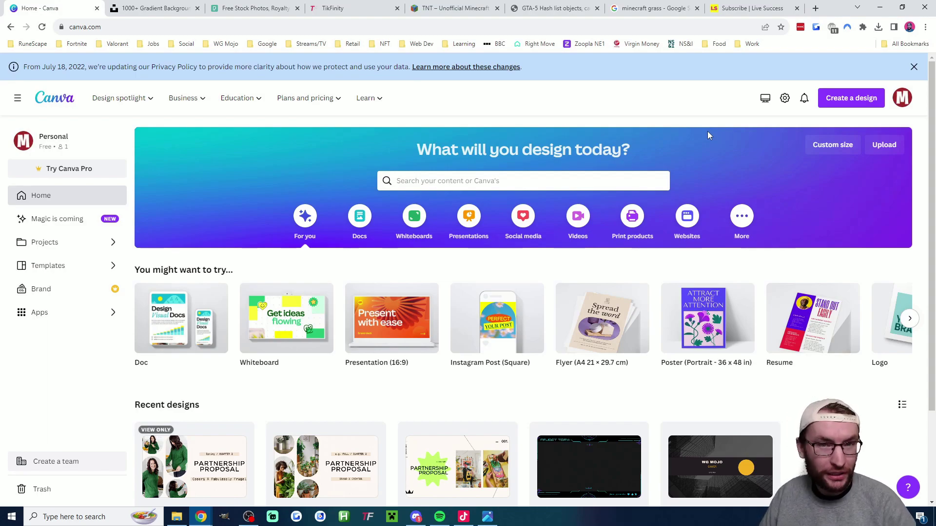
# - Check the portrait scene's preview layout in TikTok LIVE Studio and return to Canva
pyautogui.click(460, 516)
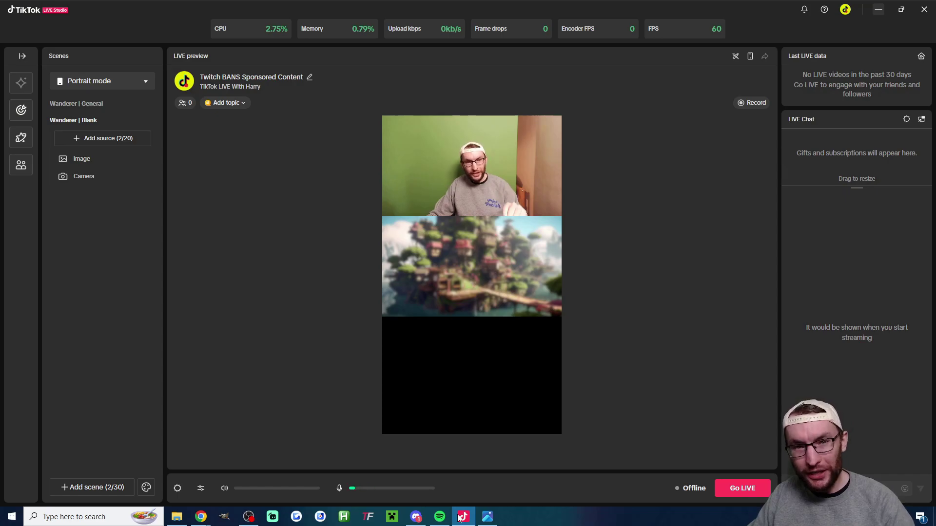
pyautogui.hotkey('alt', 'Tab')
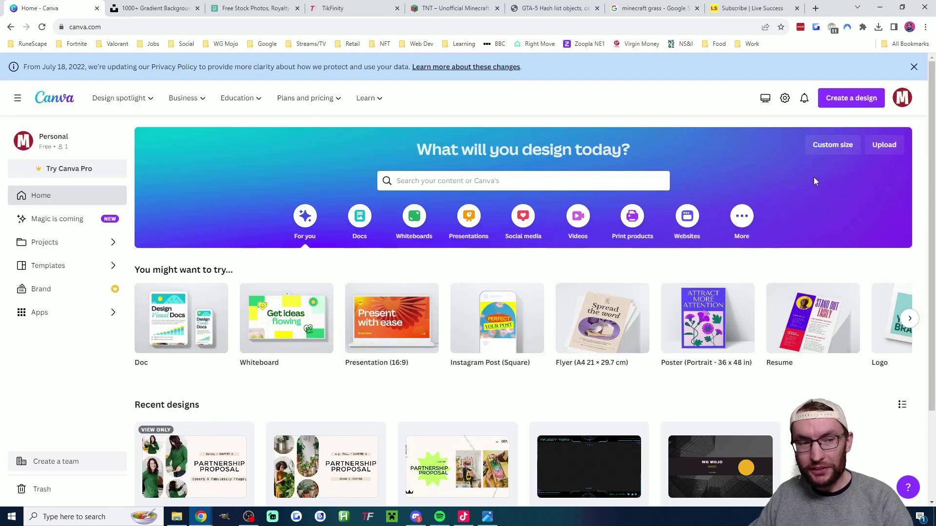
# - Create a custom-size design of 1080 × 640 px and title it "Gift Graphic"
pyautogui.click(831, 146)
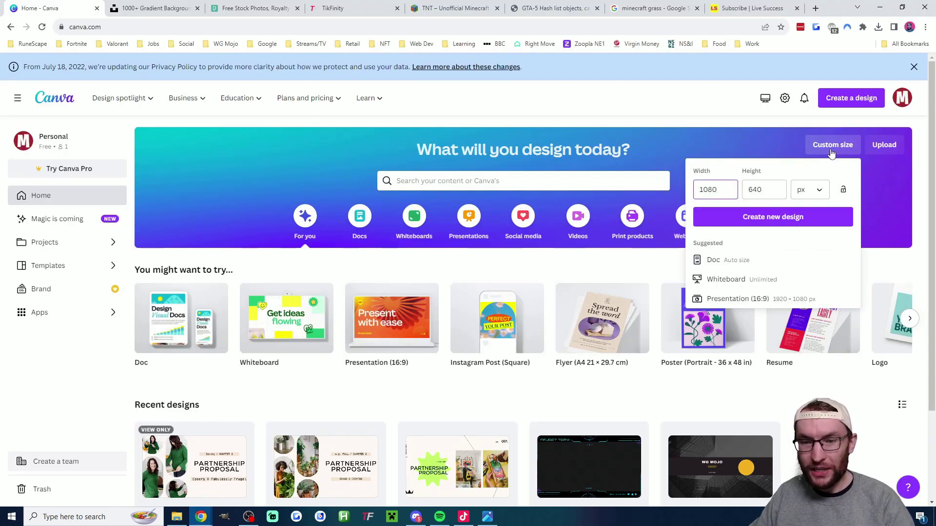
pyautogui.doubleClick(707, 190)
pyautogui.click(759, 189)
pyautogui.doubleClick(756, 189)
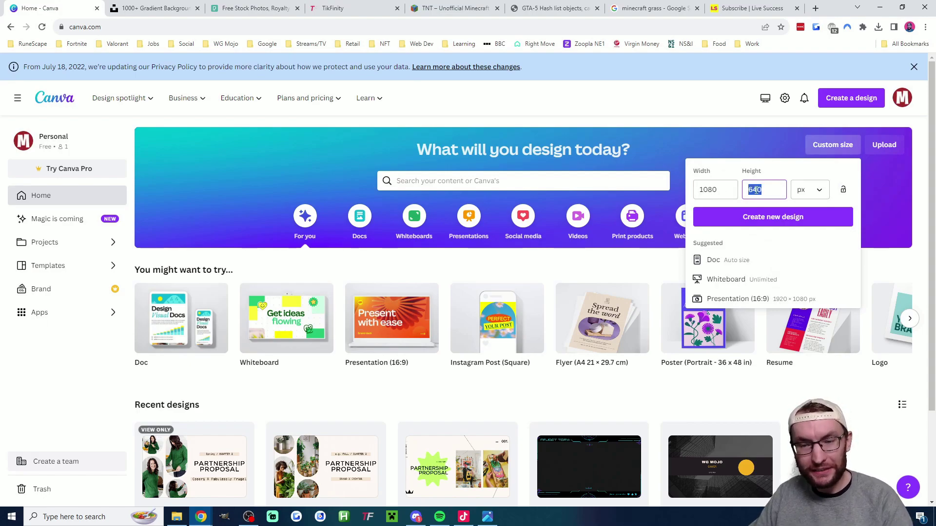
pyautogui.click(825, 222)
pyautogui.write('Gif')
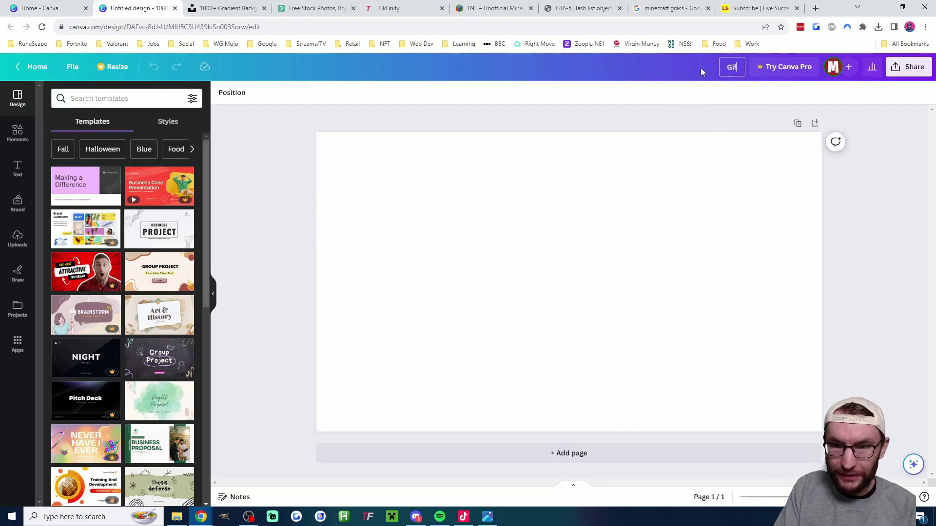
pyautogui.write('t Graphic')
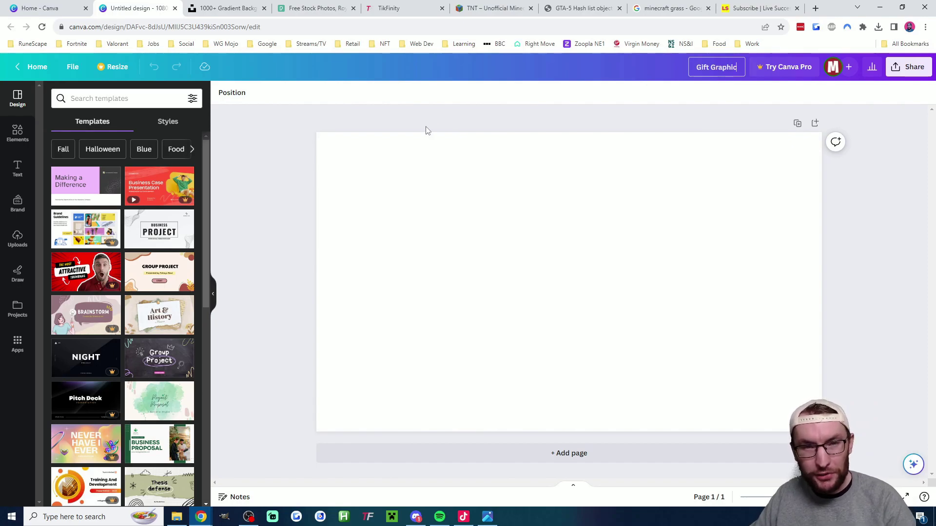
# - Upload all the saved gift, TNT, forklift and gradient image files to the design's uploads
pyautogui.click(18, 238)
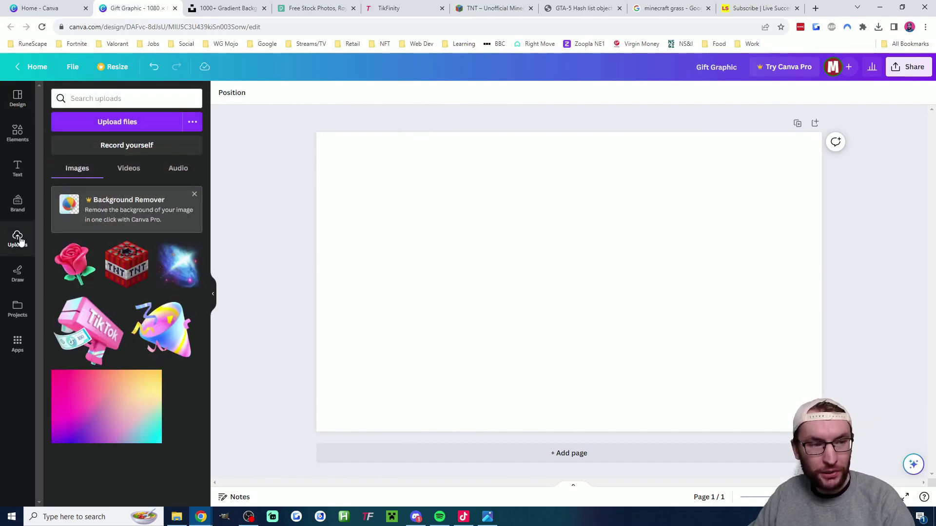
pyautogui.click(159, 128)
pyautogui.moveTo(527, 120); pyautogui.dragTo(139, 83)
pyautogui.click(573, 291)
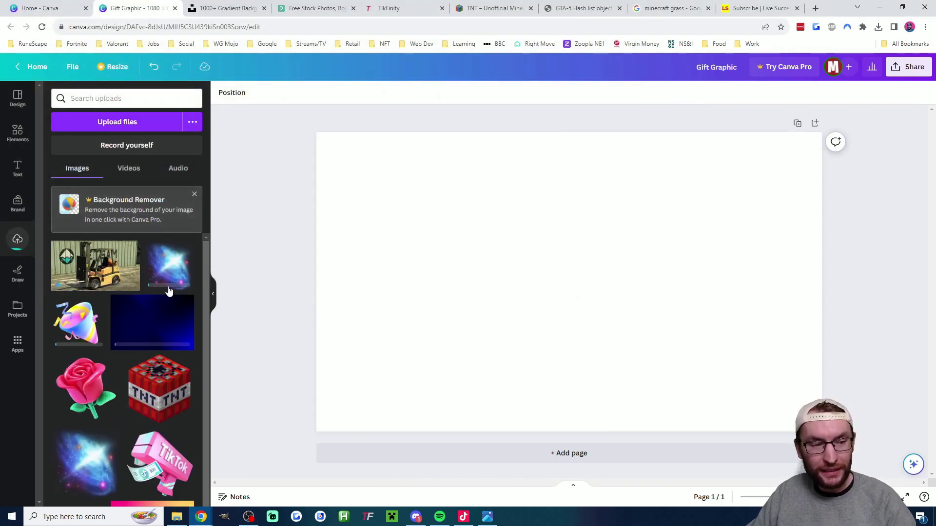
# - Add the uploaded dark blue gradient image to the page and set it as the page background
pyautogui.scroll(-2, 170, 312)
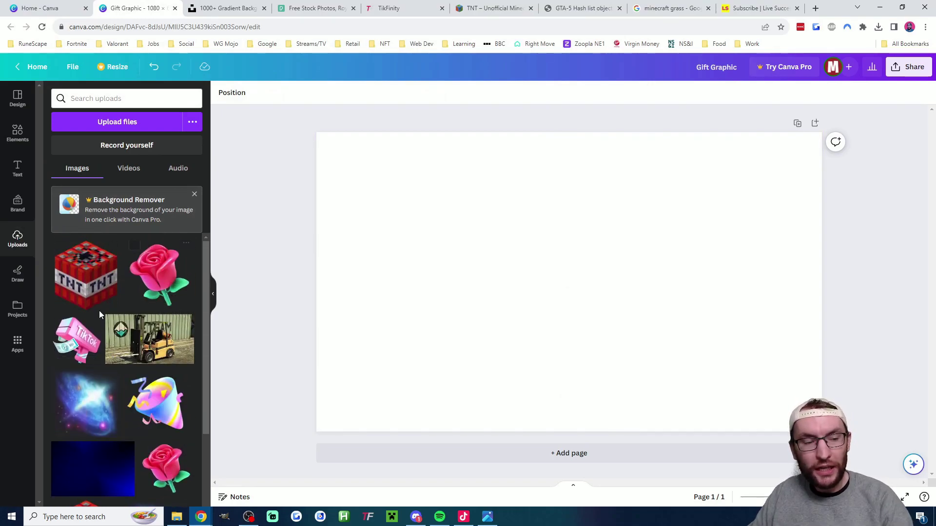
pyautogui.click(99, 413)
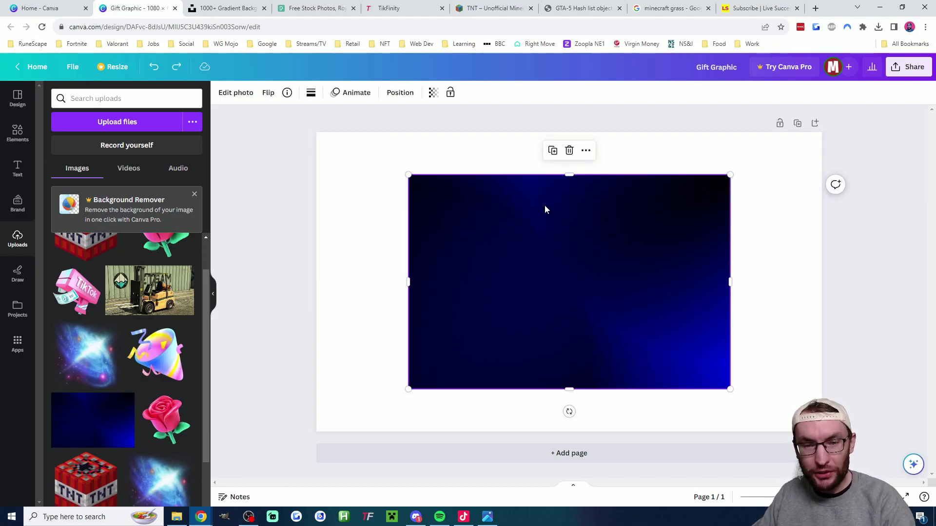
pyautogui.rightClick(545, 207)
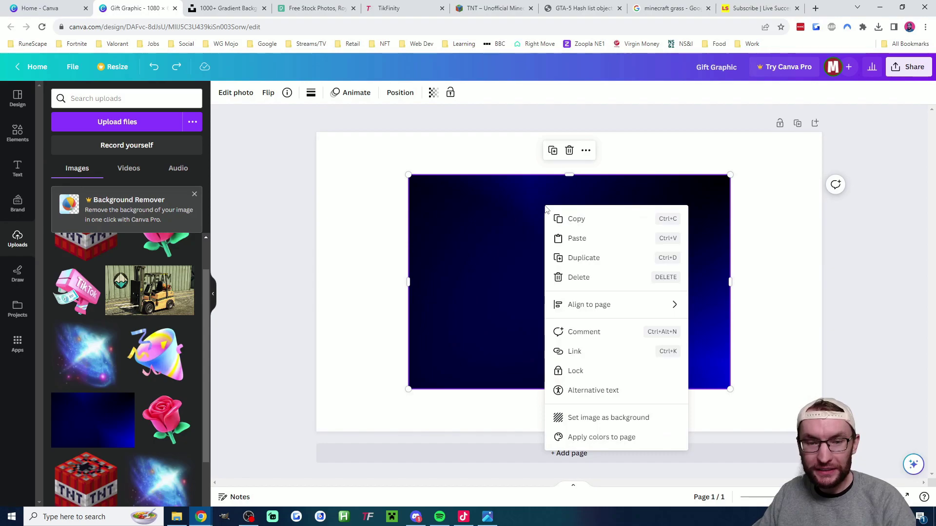
pyautogui.click(600, 418)
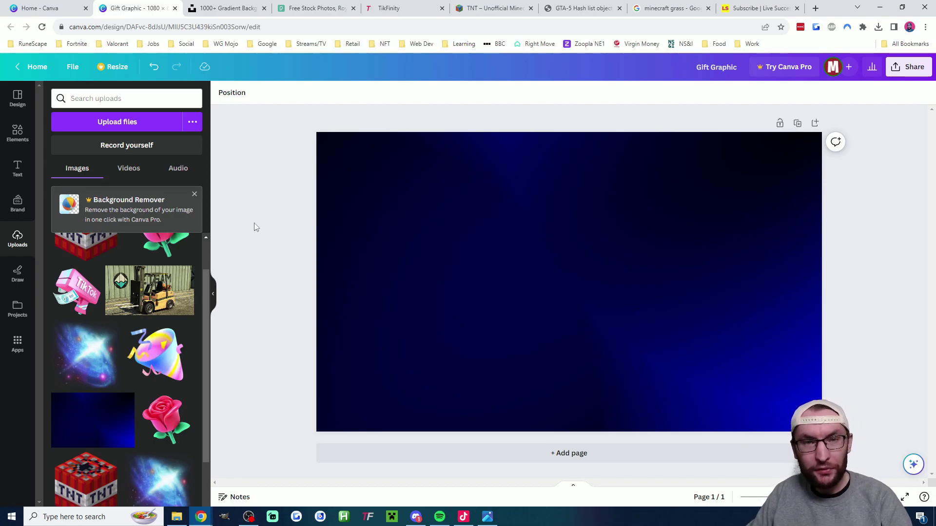
# - Add the heading "Interact With Me", move it to the top centre of the page and open its text effects
pyautogui.click(24, 169)
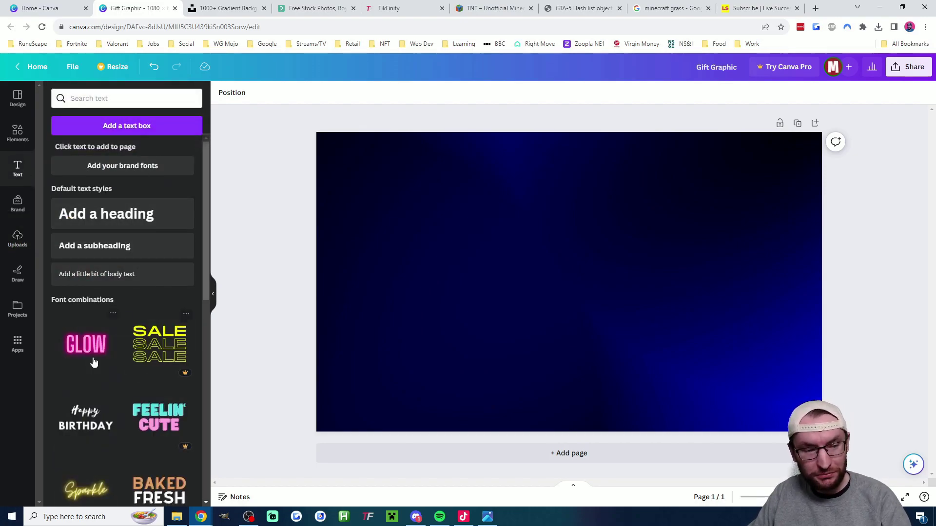
pyautogui.click(117, 215)
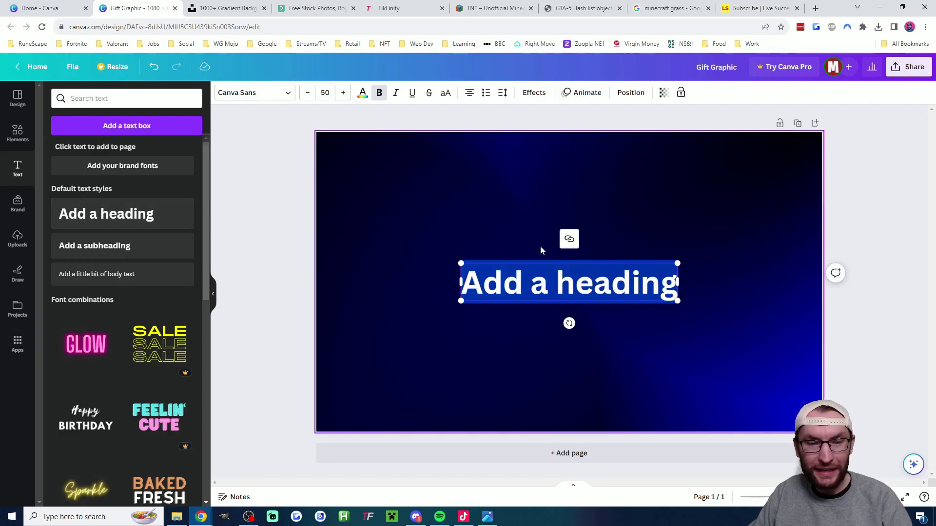
pyautogui.write('Interact With Me')
pyautogui.moveTo(571, 284); pyautogui.dragTo(571, 167)
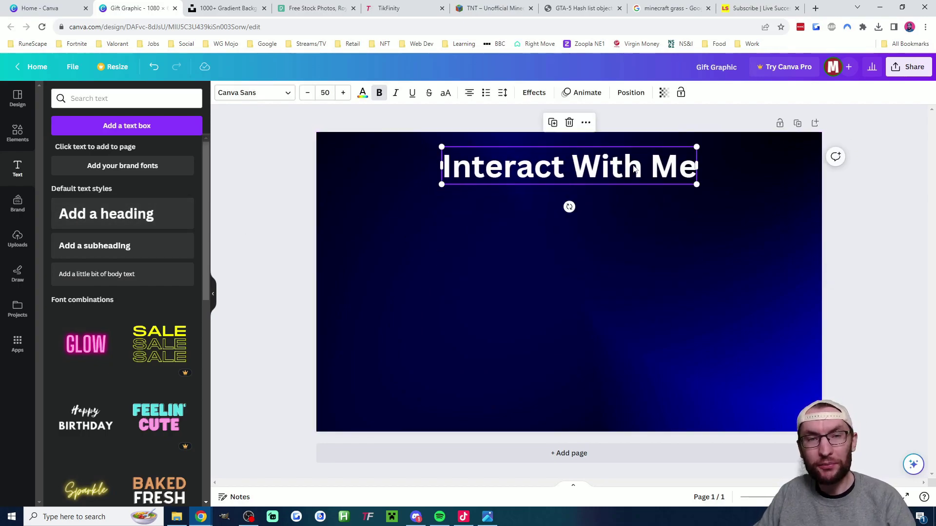
pyautogui.click(533, 93)
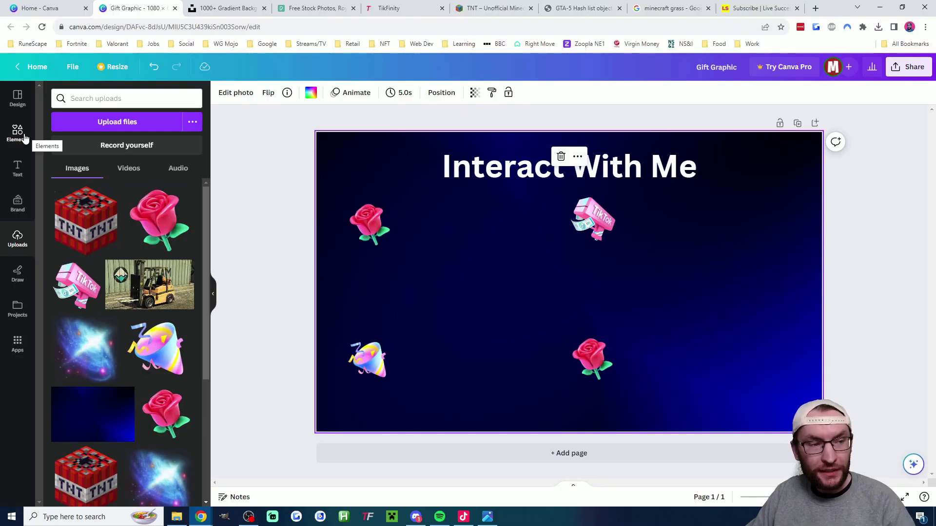
# - Search the elements for "Arrow" and place the solid block arrow shape beside the upper rose
pyautogui.click(20, 131)
pyautogui.click(97, 128)
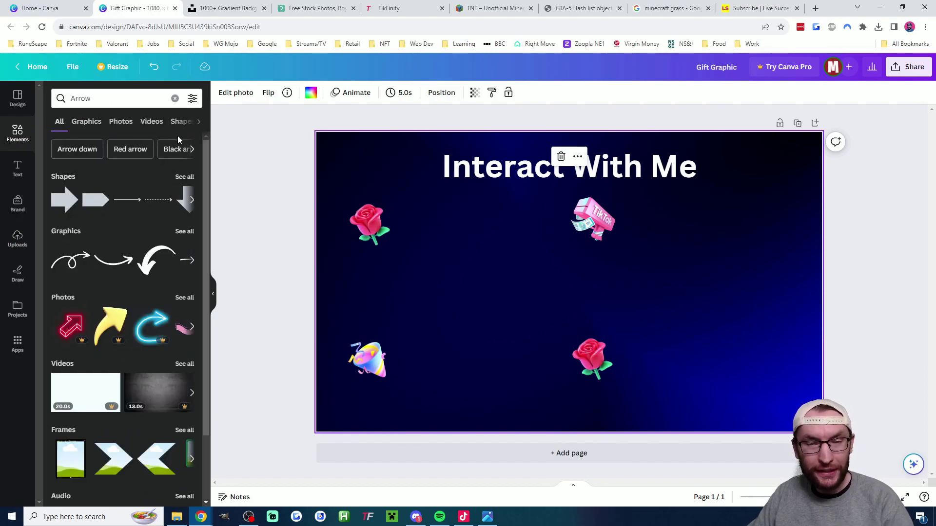
pyautogui.moveTo(64, 200); pyautogui.dragTo(475, 241)
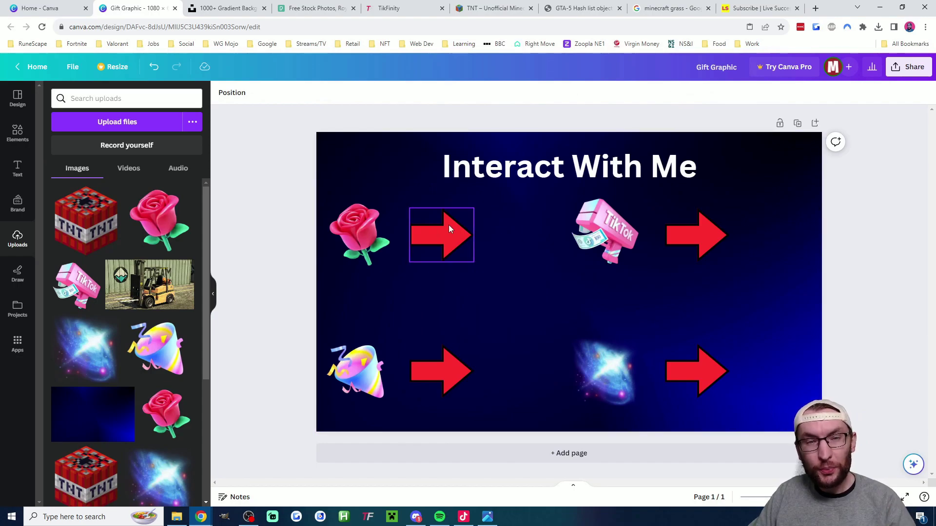
pyautogui.click(449, 226)
pyautogui.rightClick(449, 226)
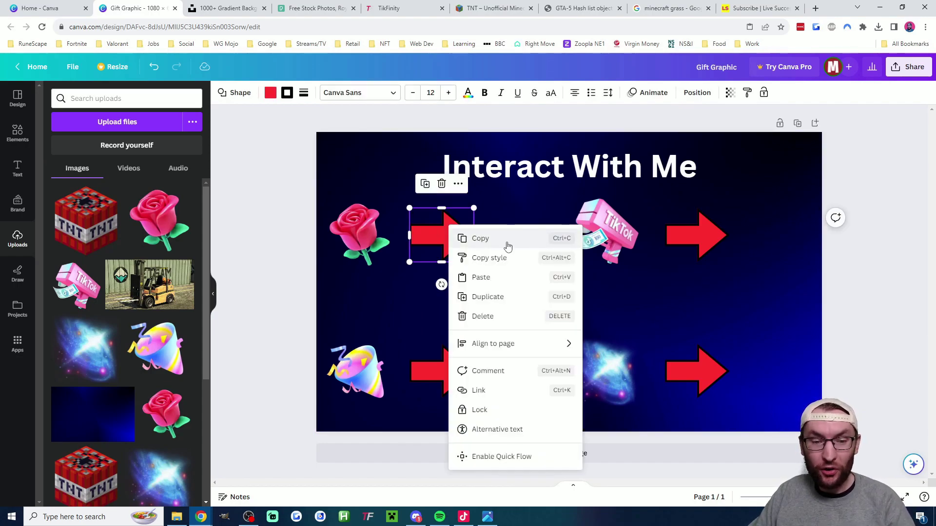
pyautogui.click(903, 305)
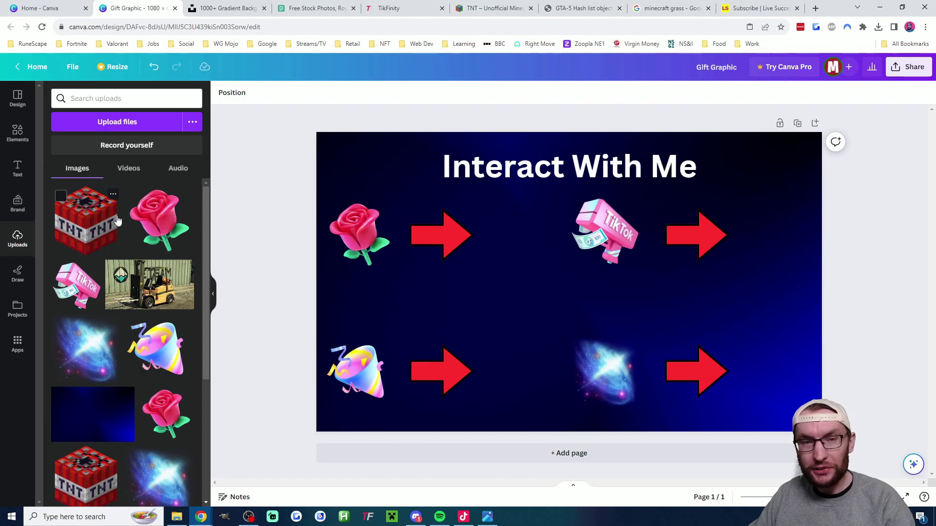
# - Add the uploaded TNT block and forklift images to the page as the results of the rose and party popper gifts
pyautogui.click(90, 222)
pyautogui.click(152, 289)
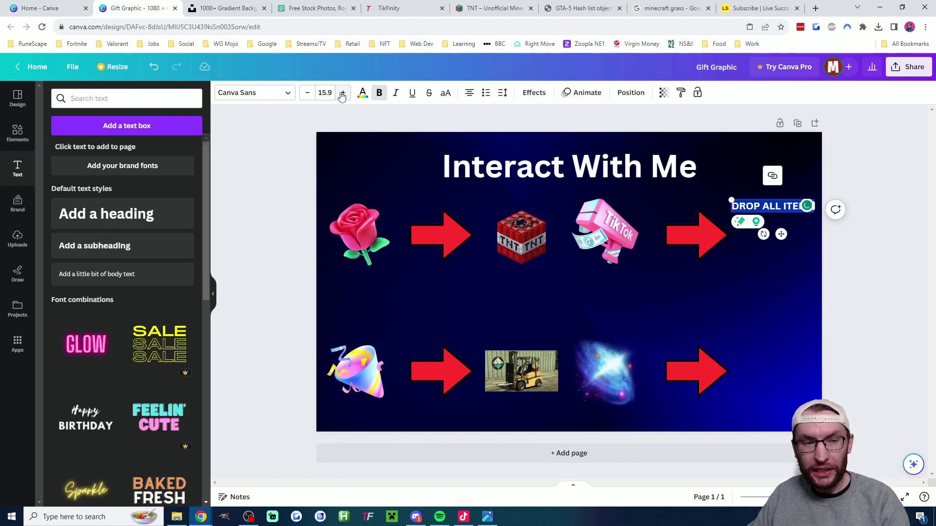
# - Increase the font size of the "DROP ALL ITEMS" text by five increments
pyautogui.click(343, 93)
pyautogui.click(343, 94)
pyautogui.click(343, 93)
pyautogui.click(343, 93)
pyautogui.click(343, 93)
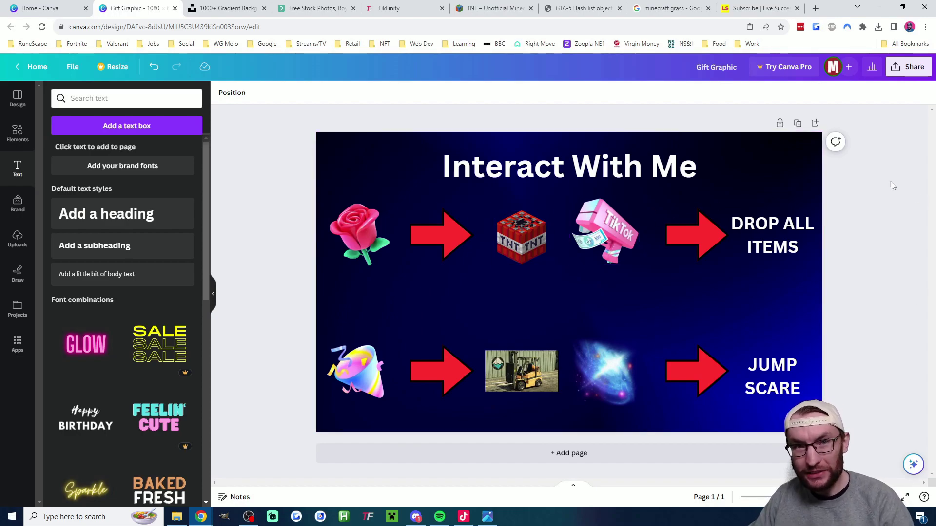
# - Download the finished gift graphic as a PNG file at 1,080 × 640 px
pyautogui.click(905, 72)
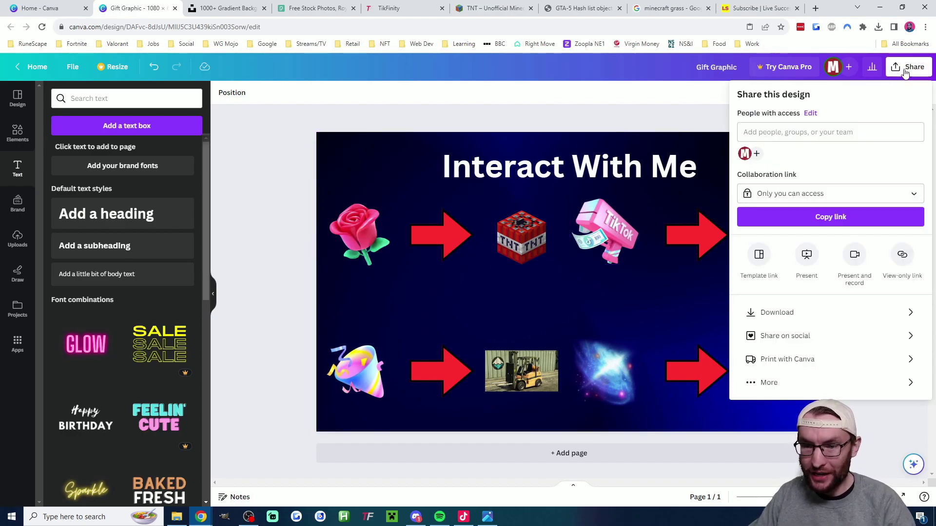
pyautogui.click(798, 318)
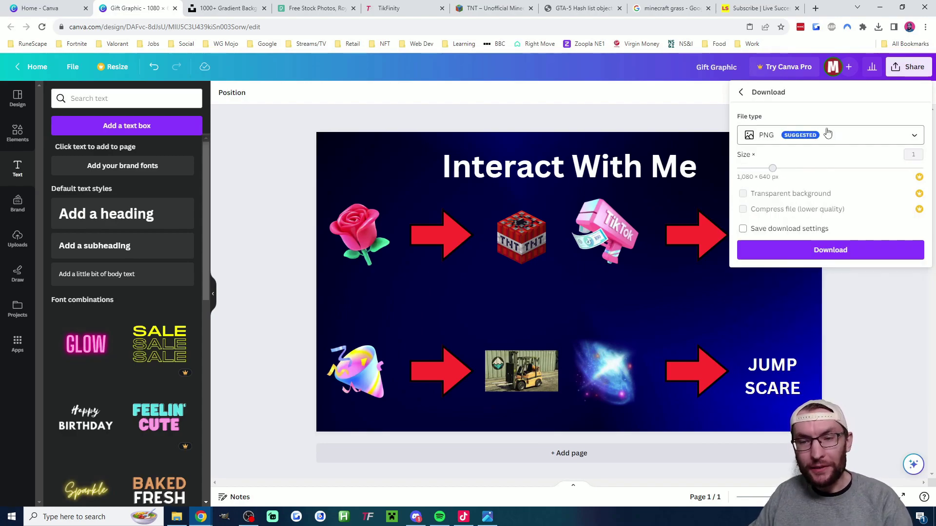
pyautogui.click(880, 255)
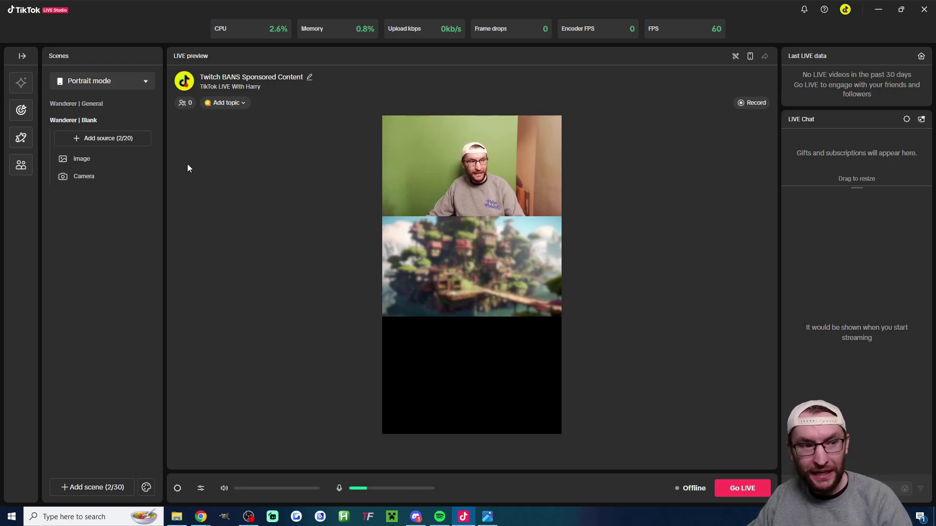
# - Add the downloaded "Interact With Me" gift graphic to the Wanderer | Blank scene as a new image source
pyautogui.click(115, 142)
pyautogui.scroll(-1, 370, 312)
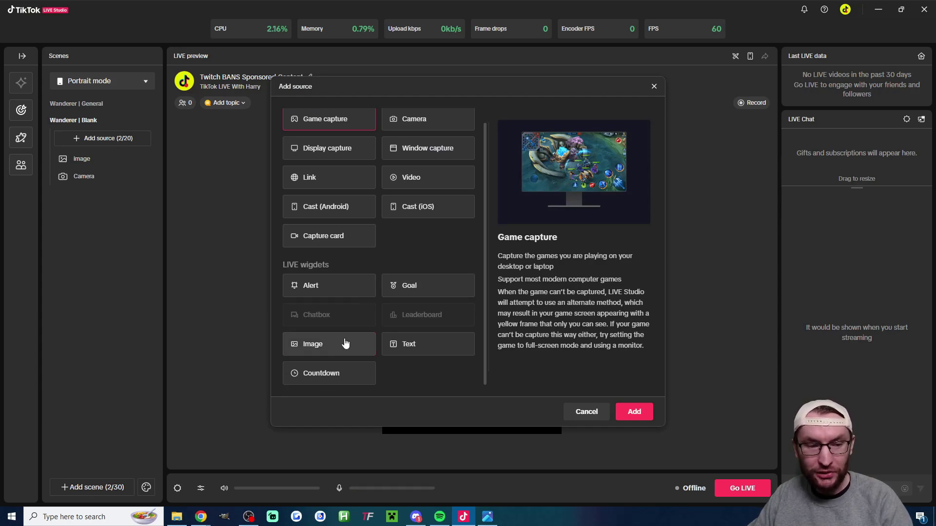
pyautogui.click(345, 343)
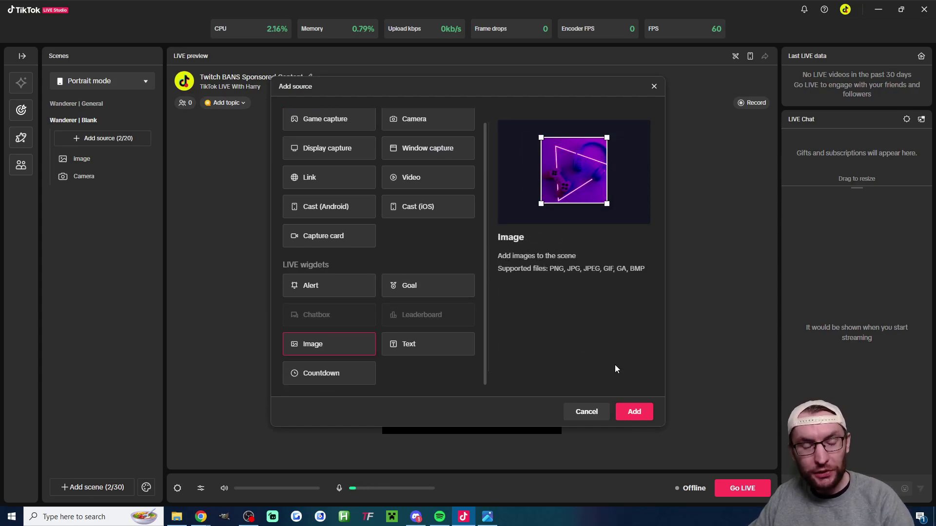
pyautogui.click(640, 413)
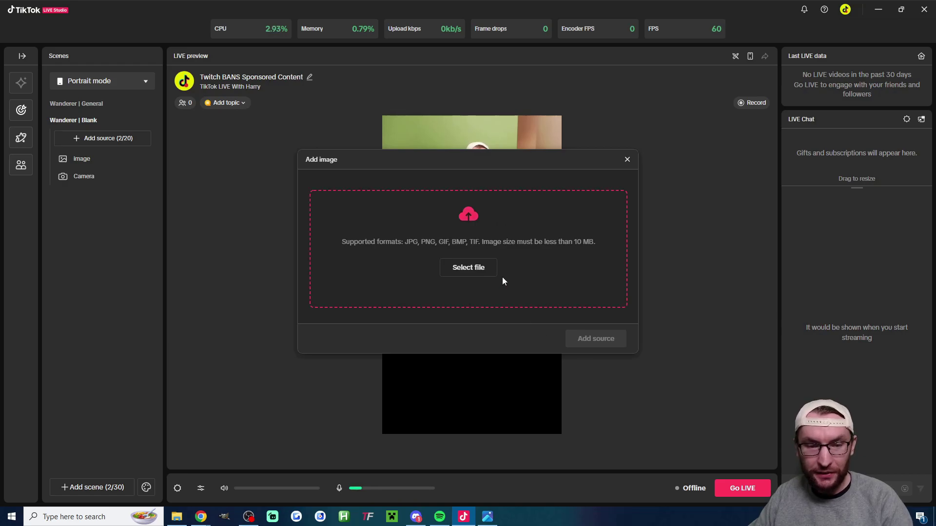
pyautogui.click(484, 271)
pyautogui.click(183, 93)
pyautogui.doubleClick(184, 93)
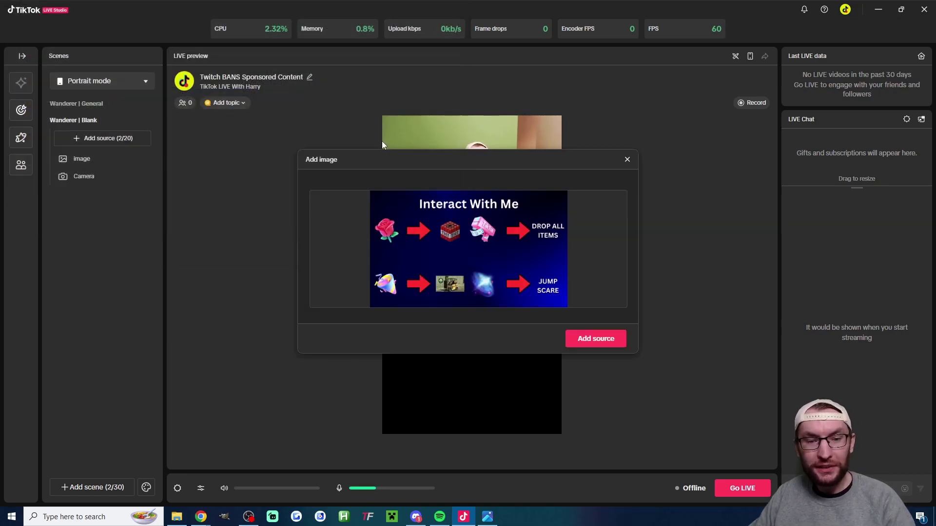
pyautogui.click(593, 340)
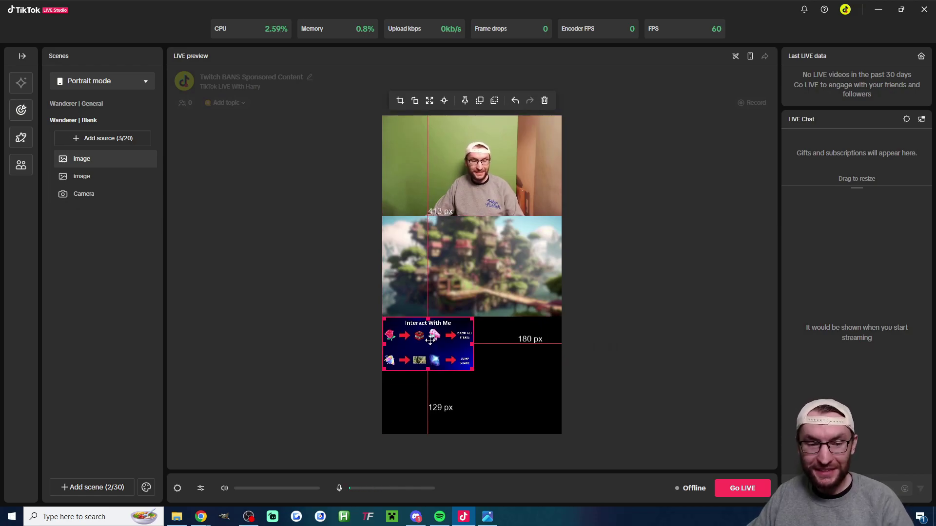
# - Fit the gift graphic to the canvas width, place it along the scene's lower edge, and adjust the background image to meet it
pyautogui.click(428, 101)
pyautogui.moveTo(463, 282); pyautogui.dragTo(464, 380)
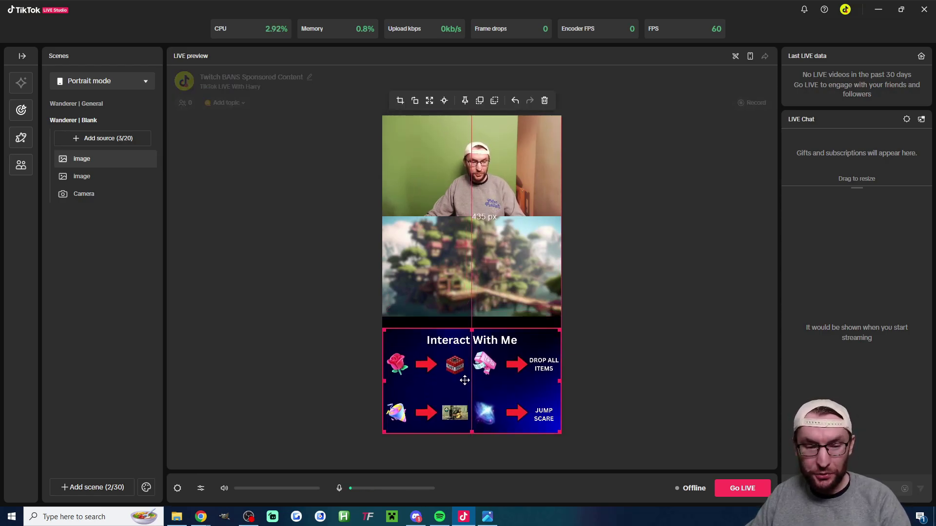
pyautogui.moveTo(471, 317); pyautogui.dragTo(470, 329)
pyautogui.moveTo(475, 296); pyautogui.dragTo(489, 293)
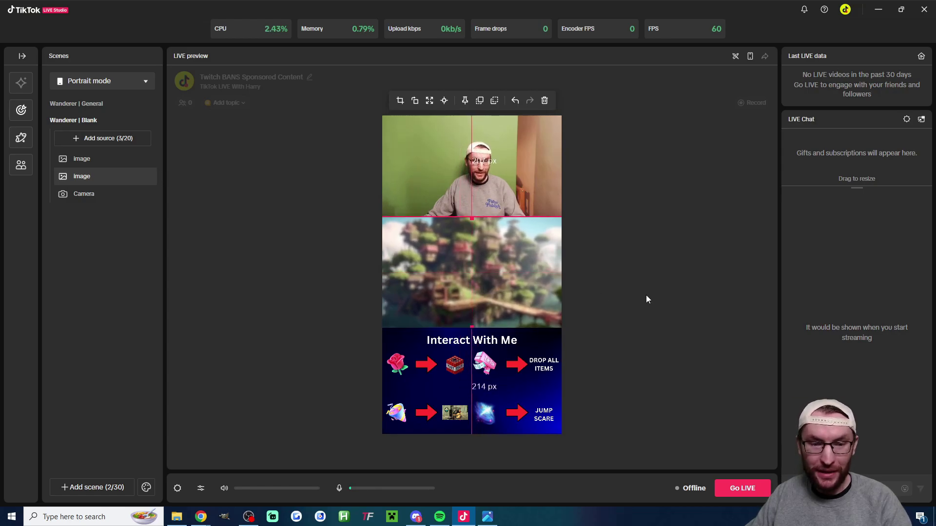
pyautogui.click(665, 297)
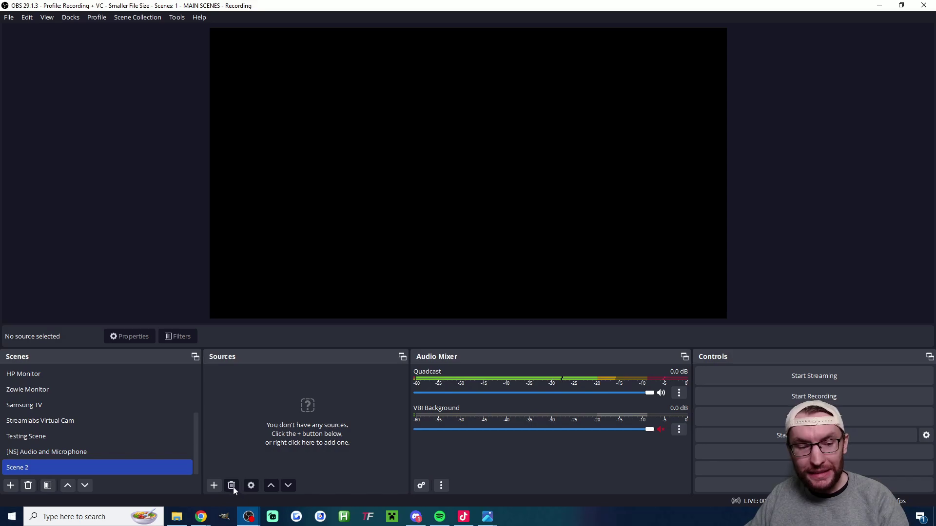
# - In OBS, add the long gift list "mojo list of incentives.png" to Scene 2 as an image source named "Scrolling"
pyautogui.click(213, 486)
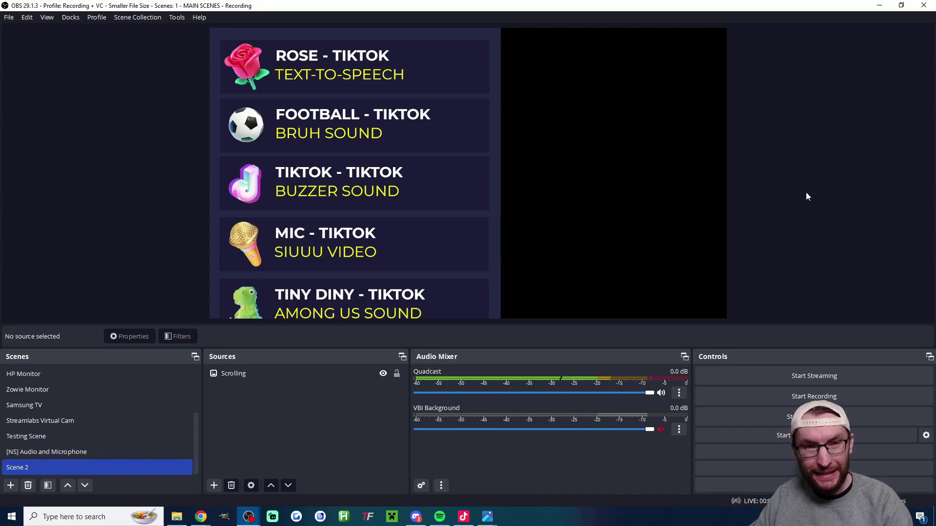
# - Create a new profile named "Scrolling Image Profile" with the auto-configuration wizard enabled
pyautogui.click(98, 18)
pyautogui.click(107, 28)
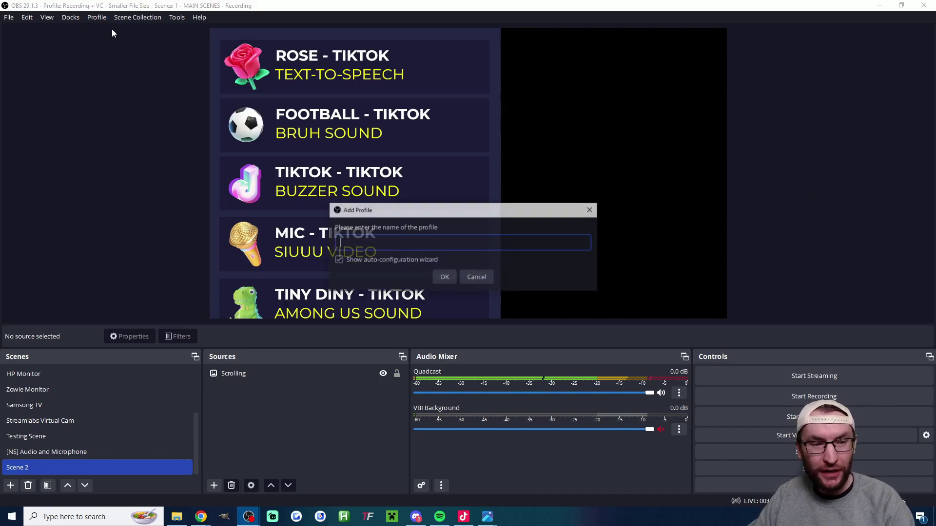
pyautogui.click(477, 243)
pyautogui.write('Scrolling Image Profile')
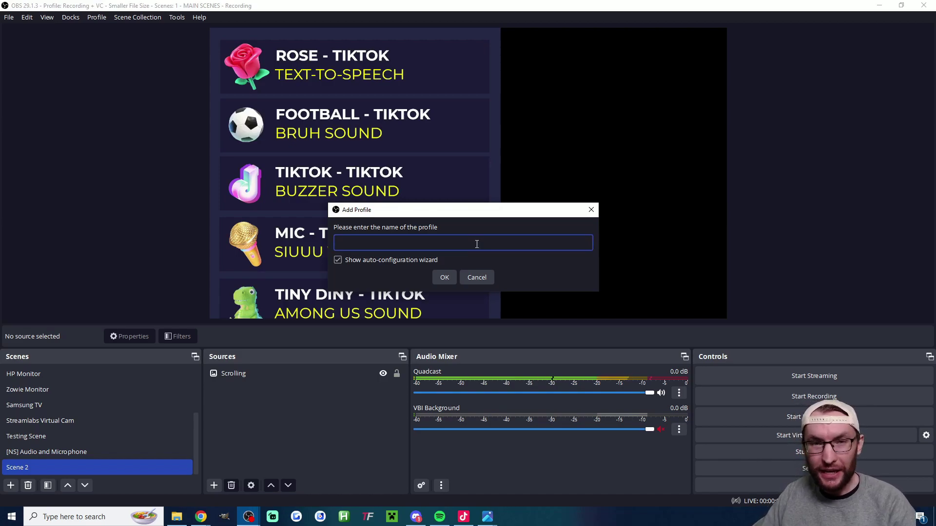
pyautogui.click(440, 277)
# - Complete the auto-configuration wizard for recording only, with a 1920x1080 base resolution and 60 FPS, and apply the settings
pyautogui.click(407, 213)
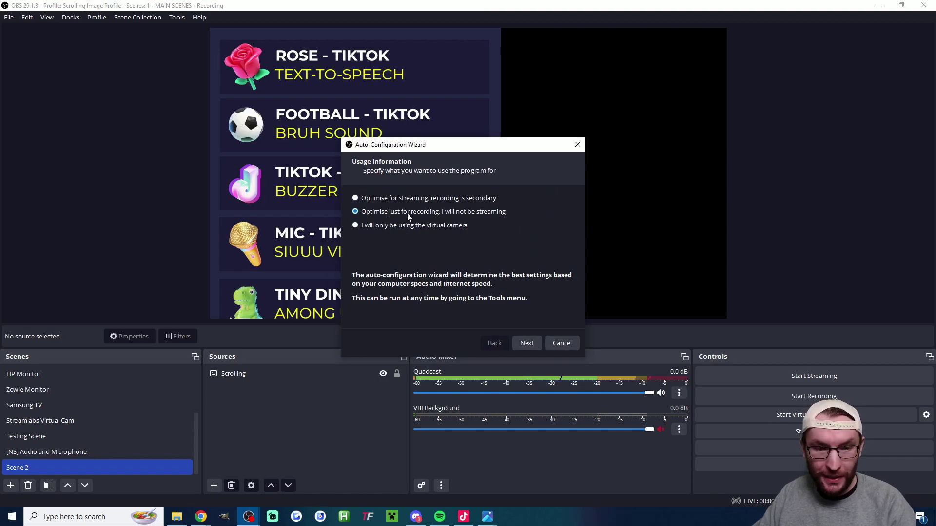
pyautogui.click(526, 344)
pyautogui.click(478, 200)
pyautogui.click(459, 253)
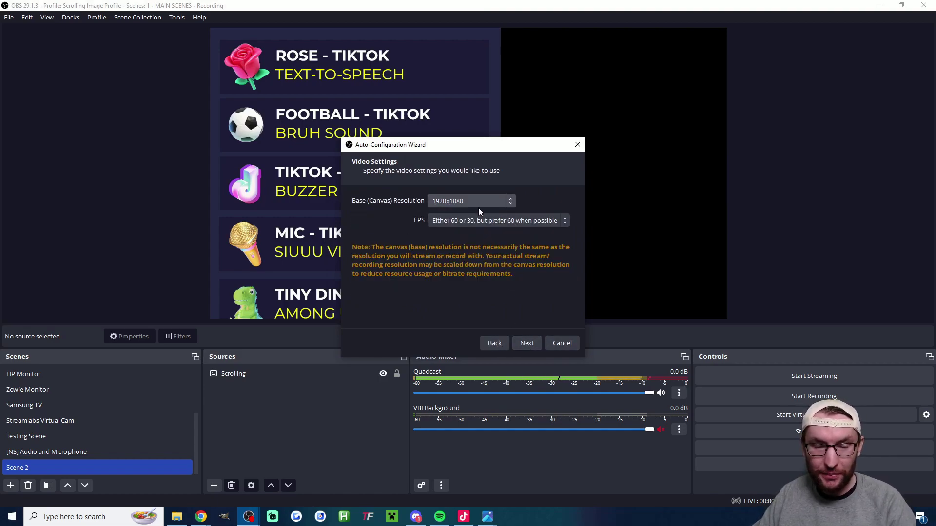
pyautogui.click(492, 220)
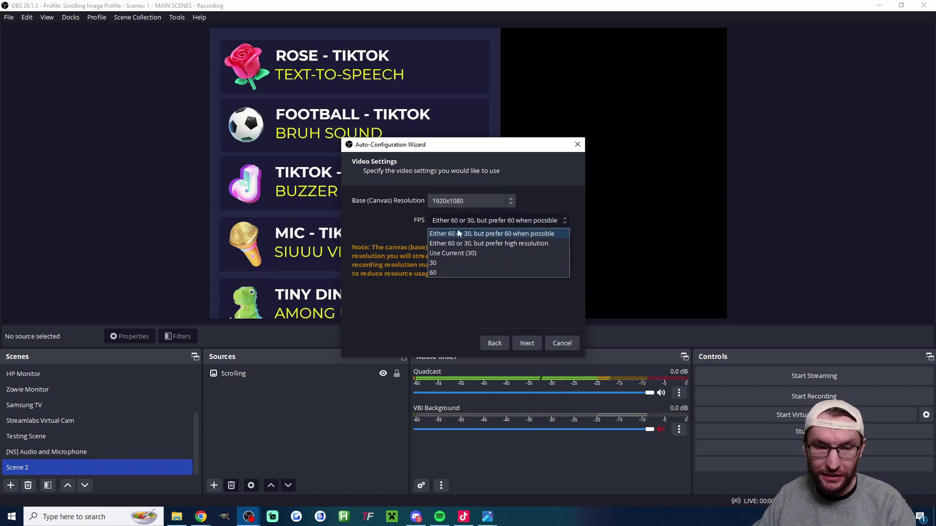
pyautogui.click(433, 263)
pyautogui.click(527, 343)
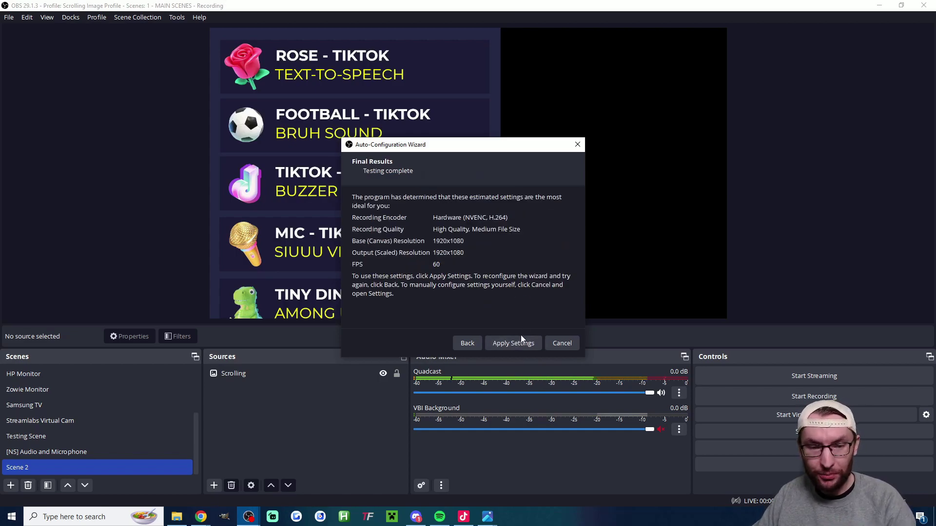
pyautogui.click(520, 344)
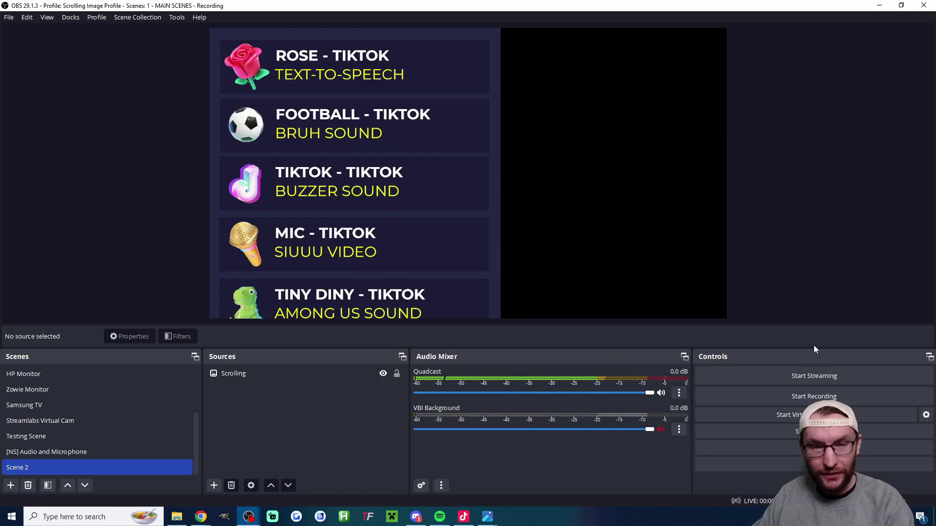
# - Set both the base canvas and output resolutions to 1080x1920 in the video settings and save them
pyautogui.click(794, 448)
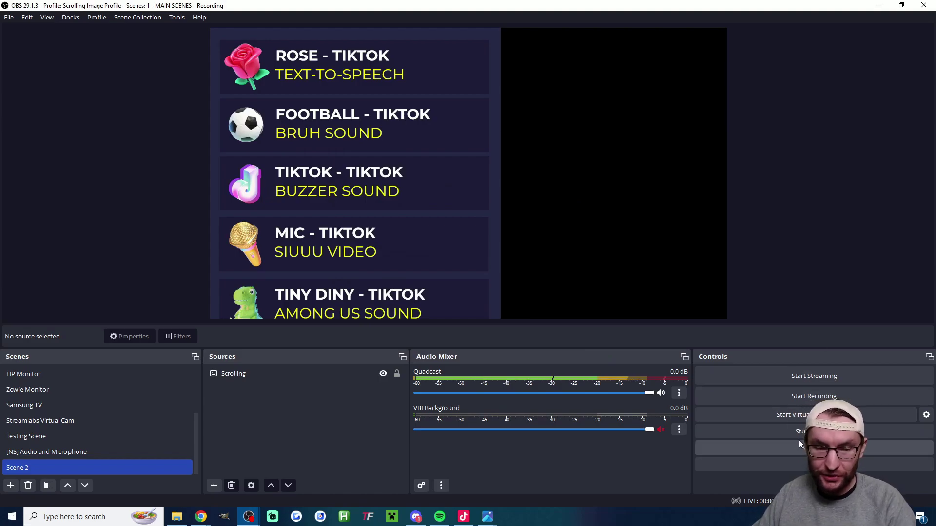
pyautogui.click(256, 163)
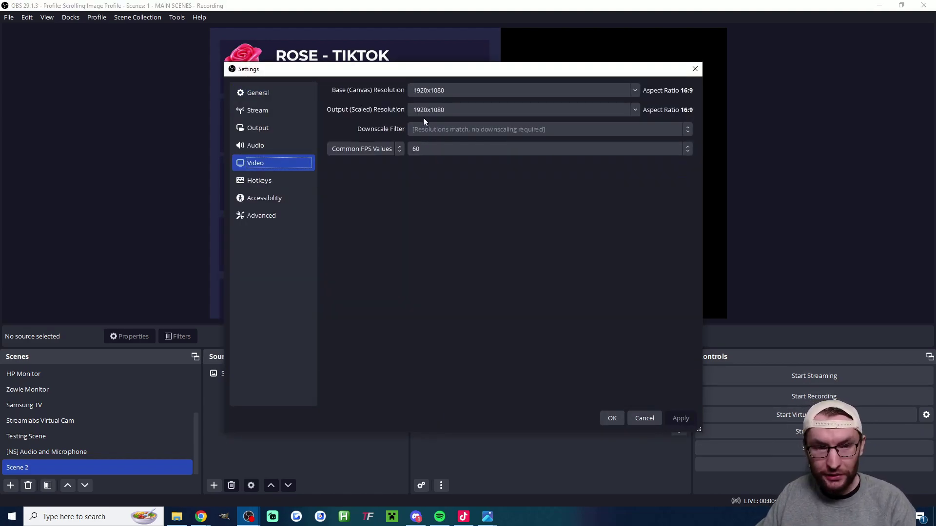
pyautogui.doubleClick(446, 92)
pyautogui.write('108')
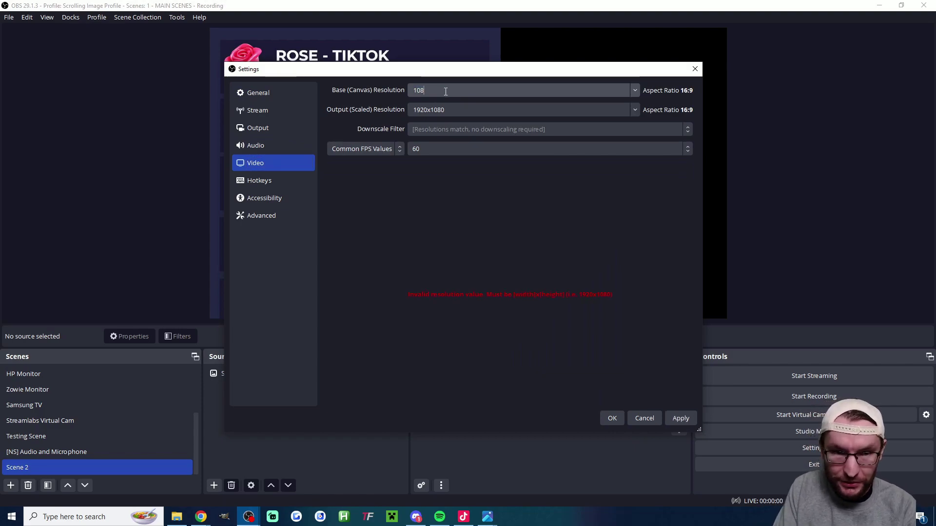
pyautogui.write('0x1920')
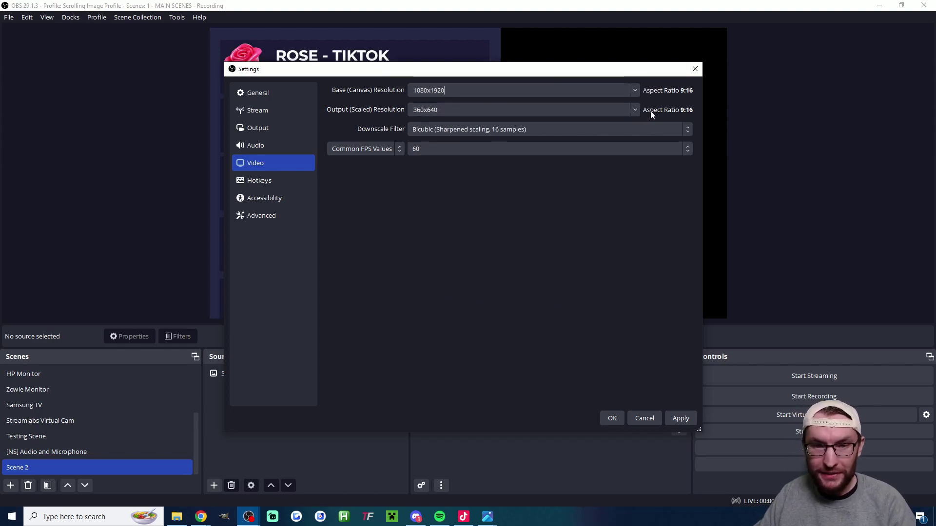
pyautogui.click(634, 109)
pyautogui.scroll(2, 432, 127)
pyautogui.click(432, 121)
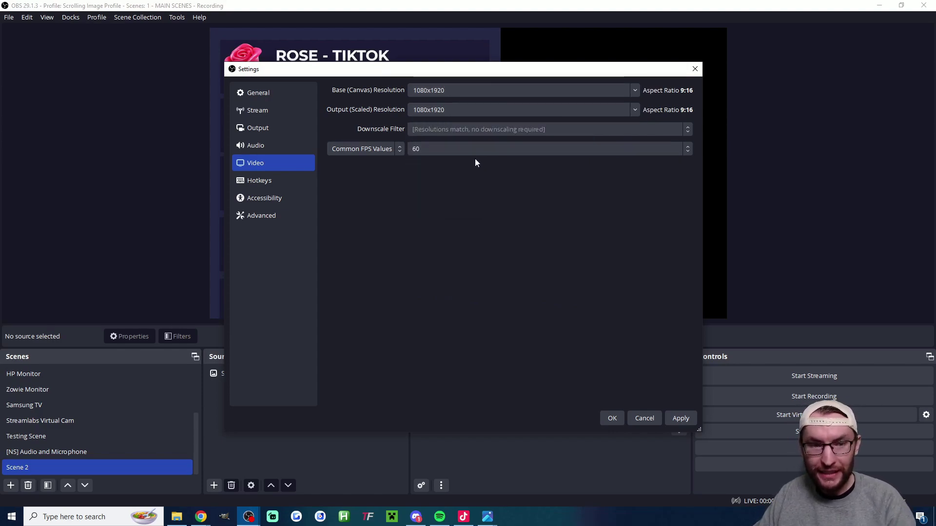
pyautogui.click(612, 418)
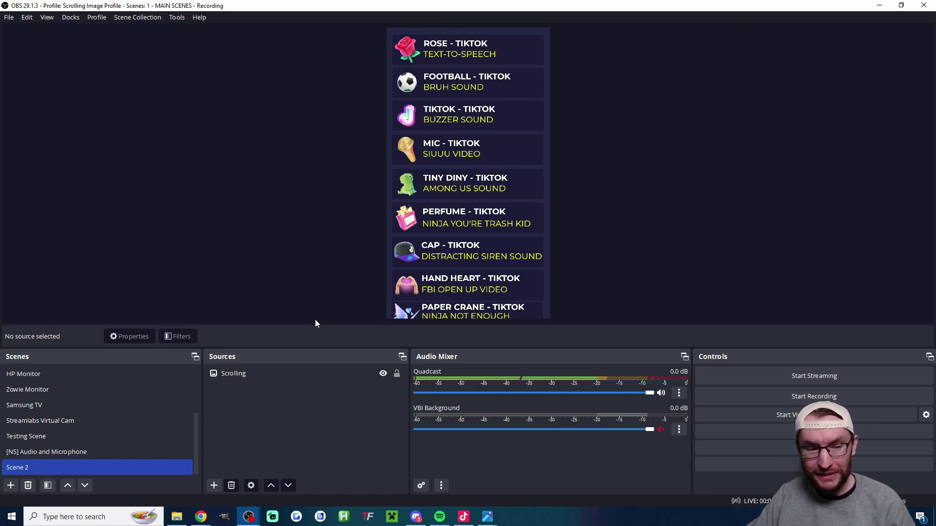
# - Add a Scroll effect filter to the "Scrolling" image source
pyautogui.click(252, 374)
pyautogui.click(244, 376)
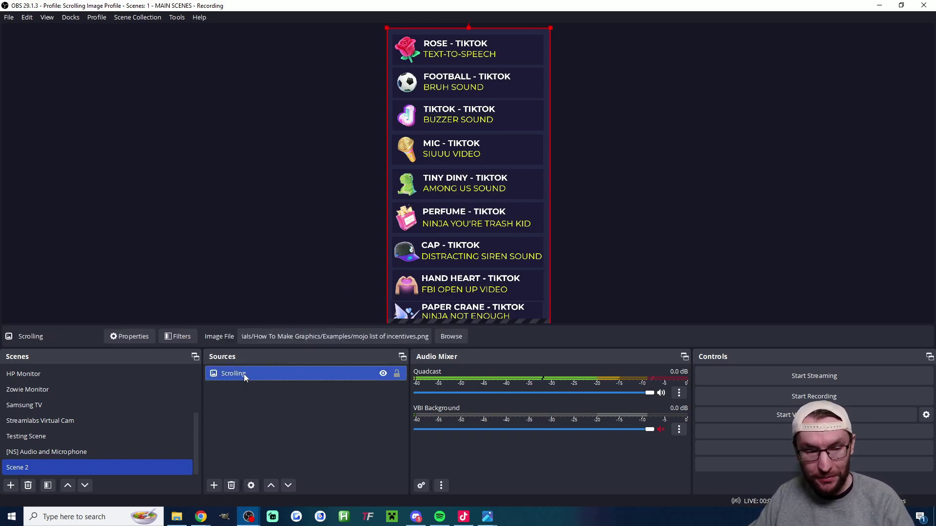
pyautogui.rightClick(244, 376)
pyautogui.click(284, 352)
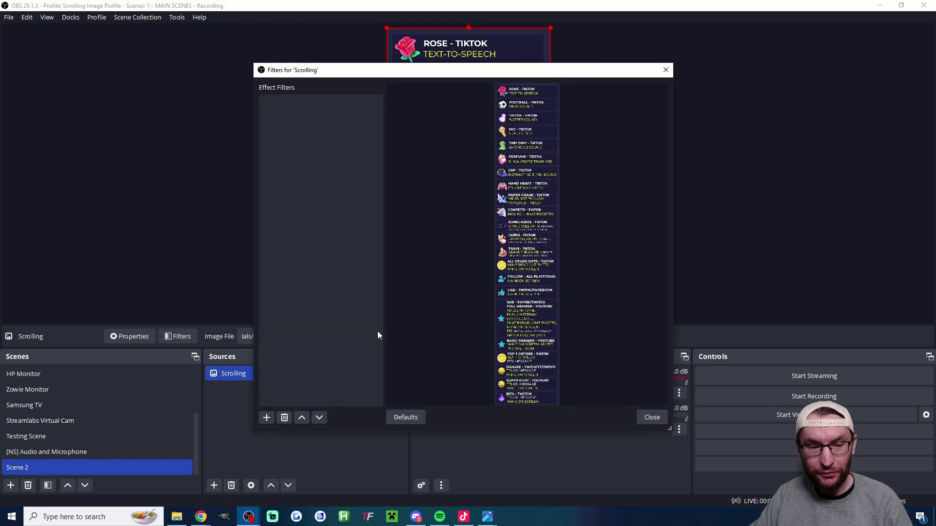
pyautogui.click(267, 418)
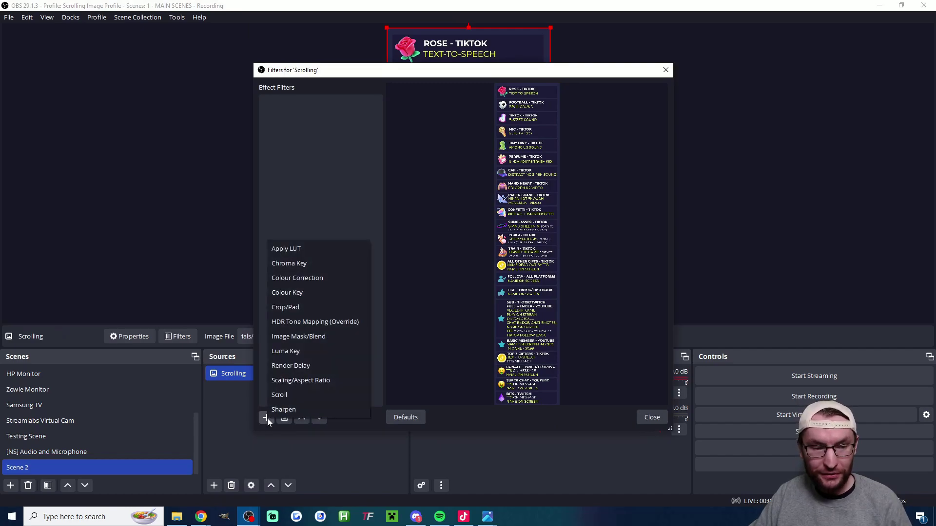
pyautogui.click(322, 395)
pyautogui.click(440, 266)
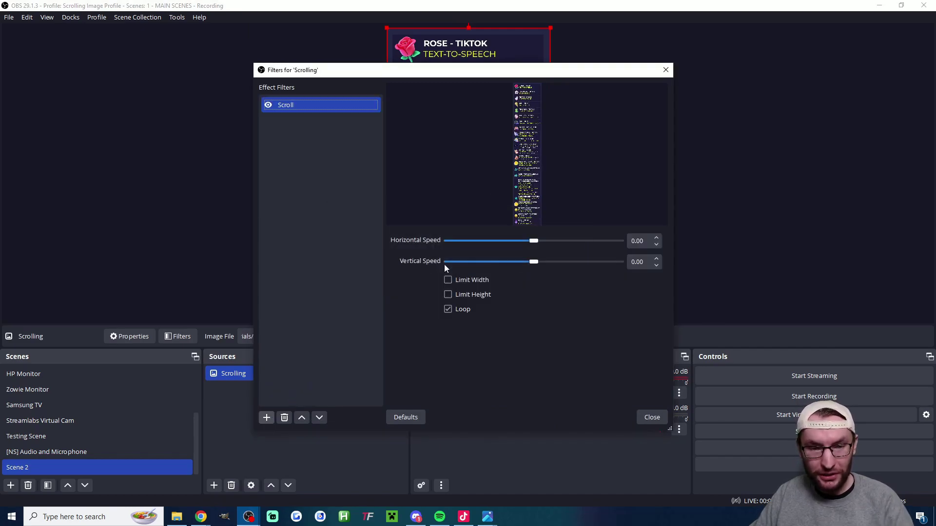
# - Set the Scroll filter's vertical speed to 120, close the filters window and deselect the source
pyautogui.moveTo(533, 262); pyautogui.dragTo(543, 262)
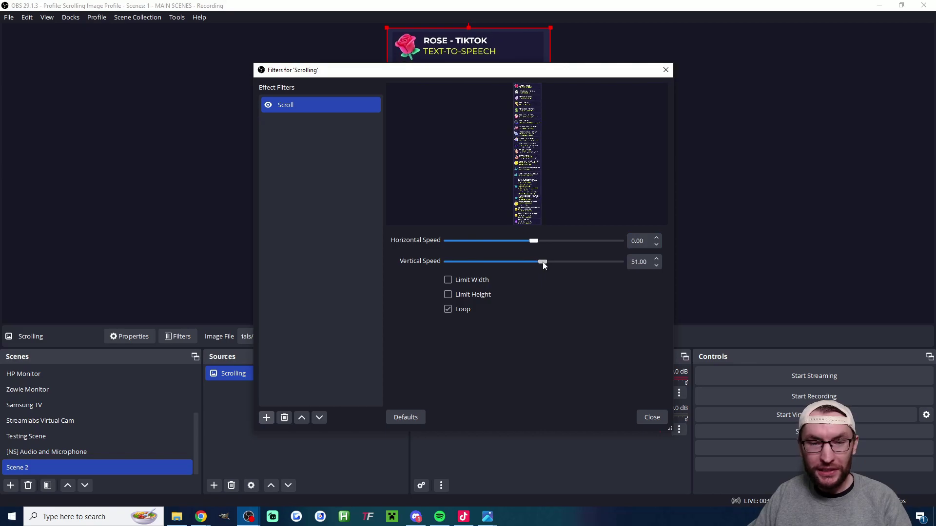
pyautogui.moveTo(522, 71); pyautogui.dragTo(218, 25)
pyautogui.moveTo(239, 216); pyautogui.dragTo(254, 221)
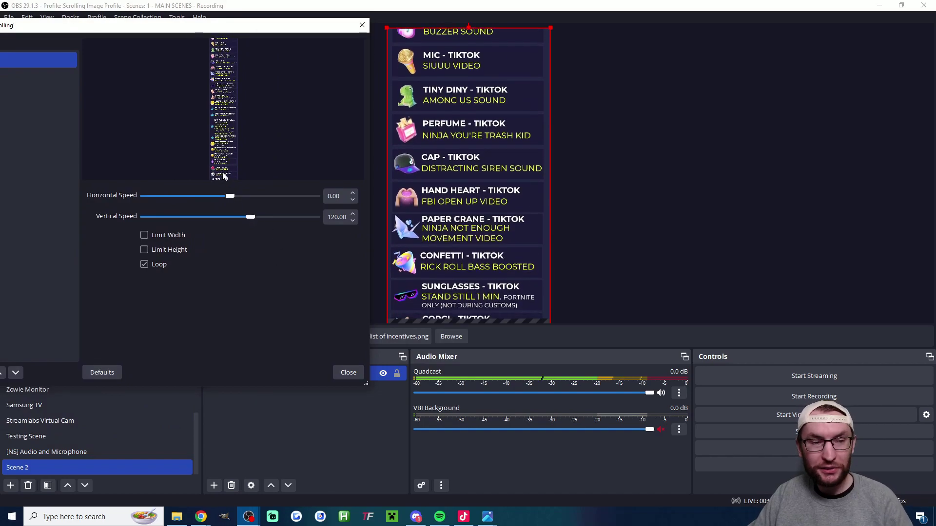
pyautogui.click(348, 373)
pyautogui.click(375, 466)
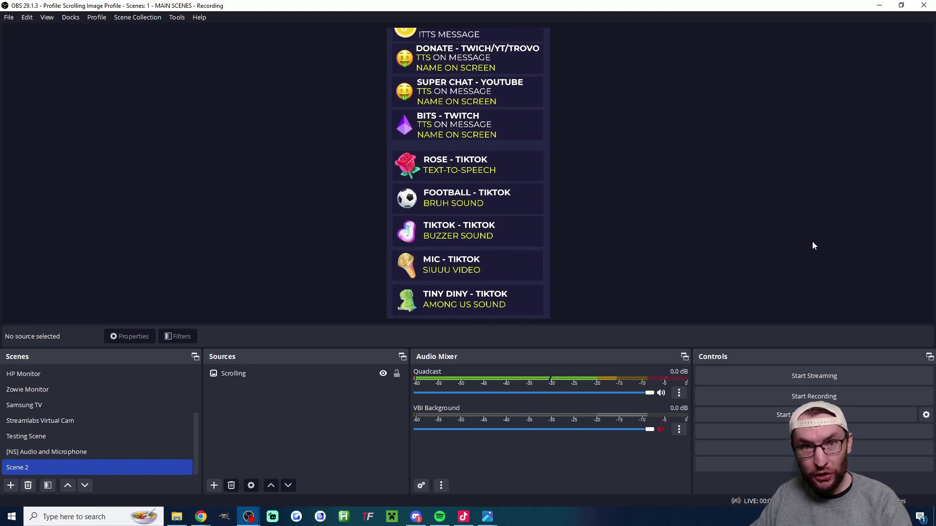
# - Start the OBS virtual camera and switch to TikTok LIVE Studio
pyautogui.click(783, 415)
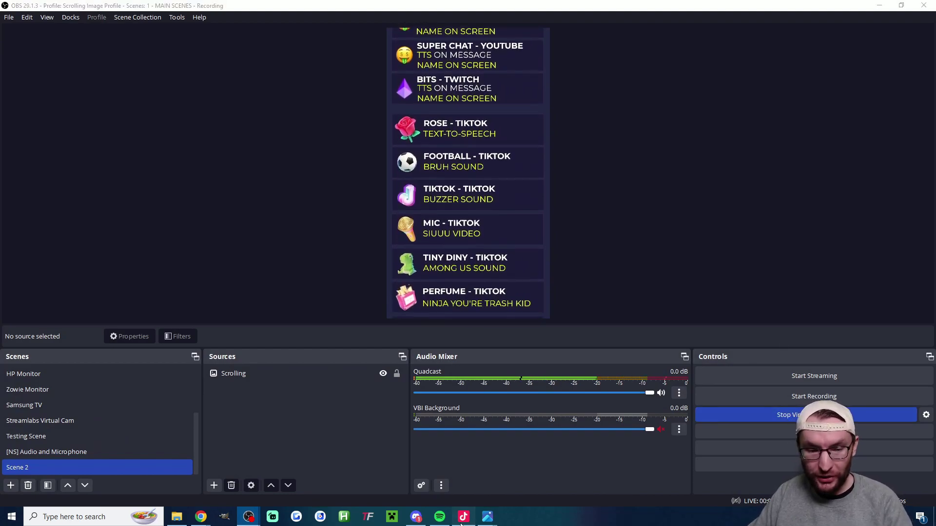
pyautogui.click(463, 517)
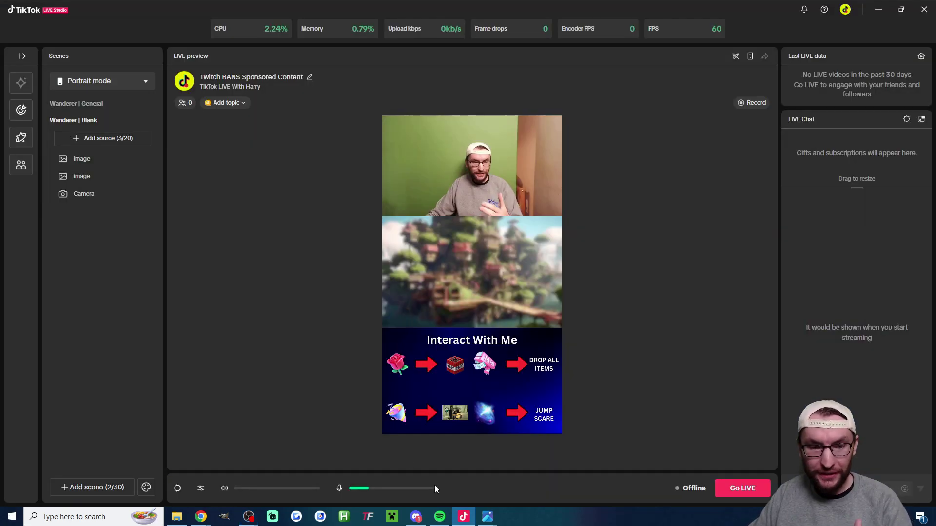
# - Add a camera source to the Wanderer | Blank scene using OBS Virtual Camera as the camera
pyautogui.click(105, 139)
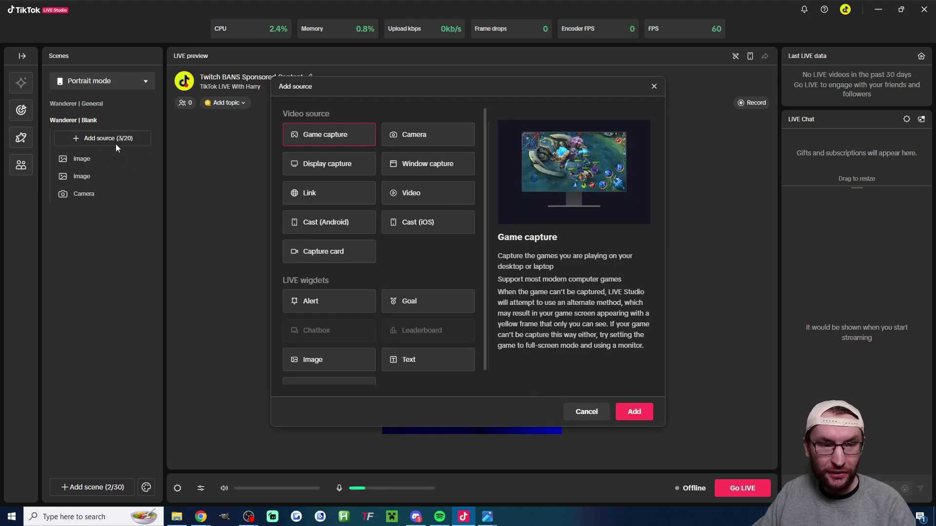
pyautogui.click(417, 135)
pyautogui.click(634, 412)
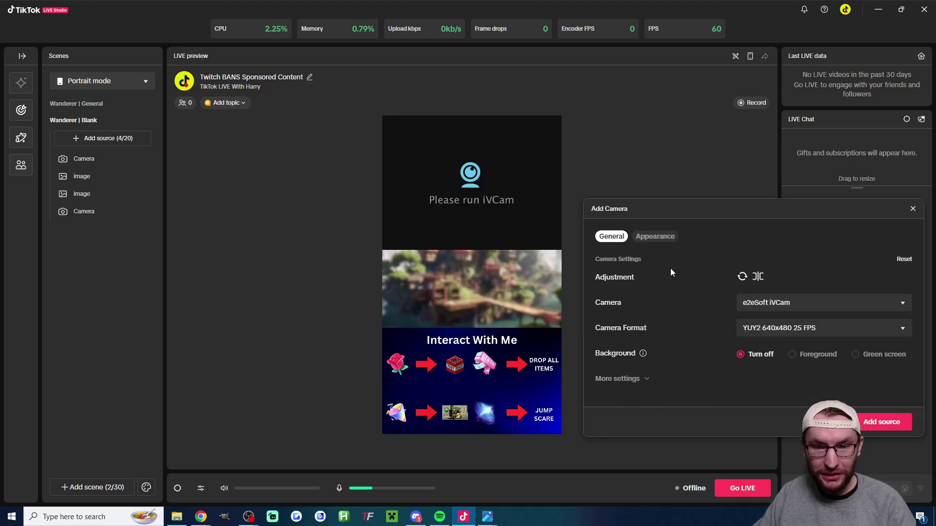
pyautogui.click(780, 303)
pyautogui.scroll(-3, 828, 360)
pyautogui.click(786, 384)
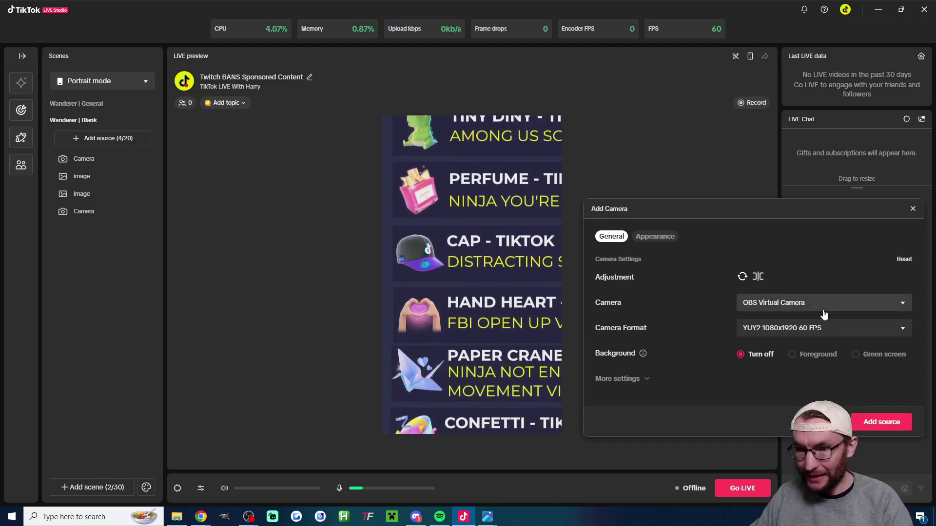
pyautogui.click(872, 416)
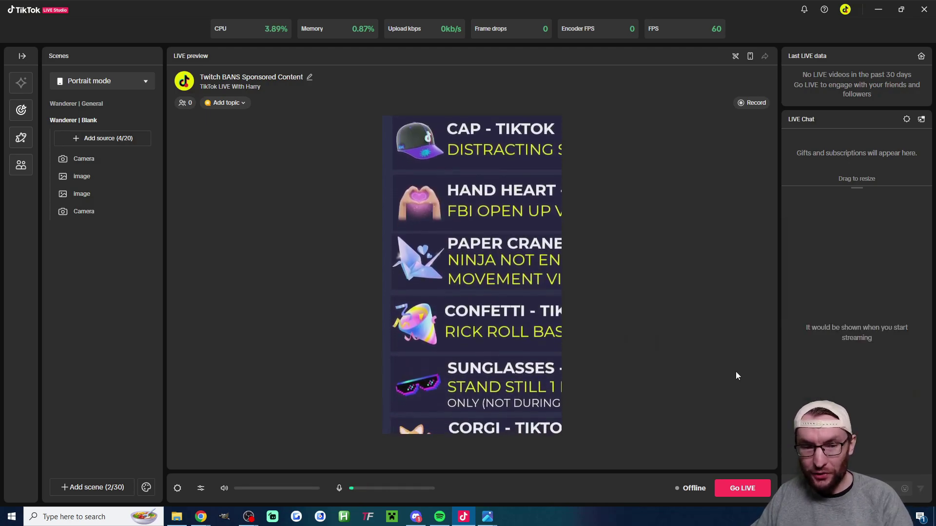
# - Fit the scrolling gift list camera source to the scene canvas and deselect it
pyautogui.click(434, 122)
pyautogui.click(429, 100)
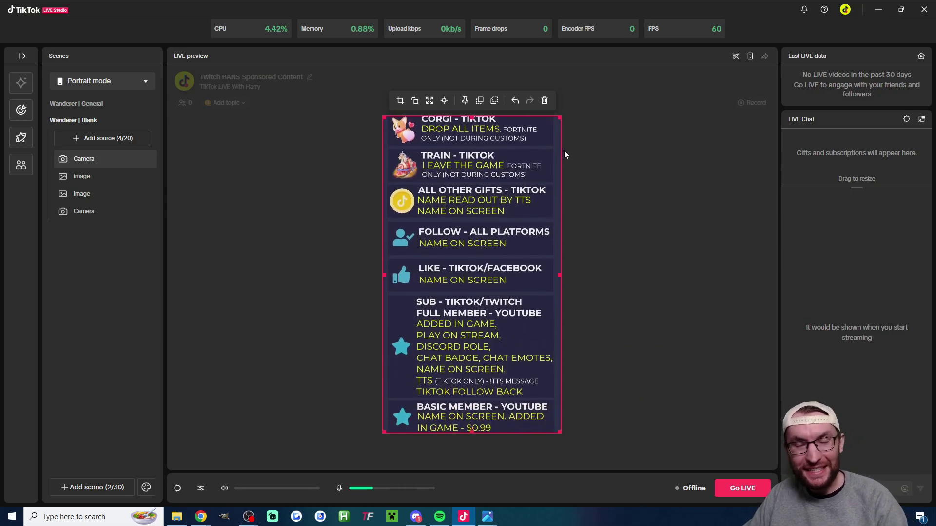
pyautogui.click(716, 345)
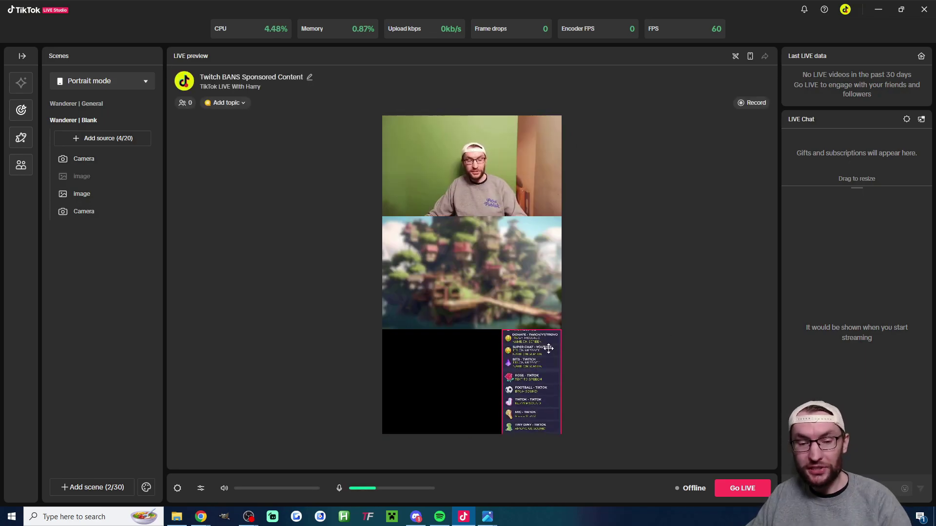